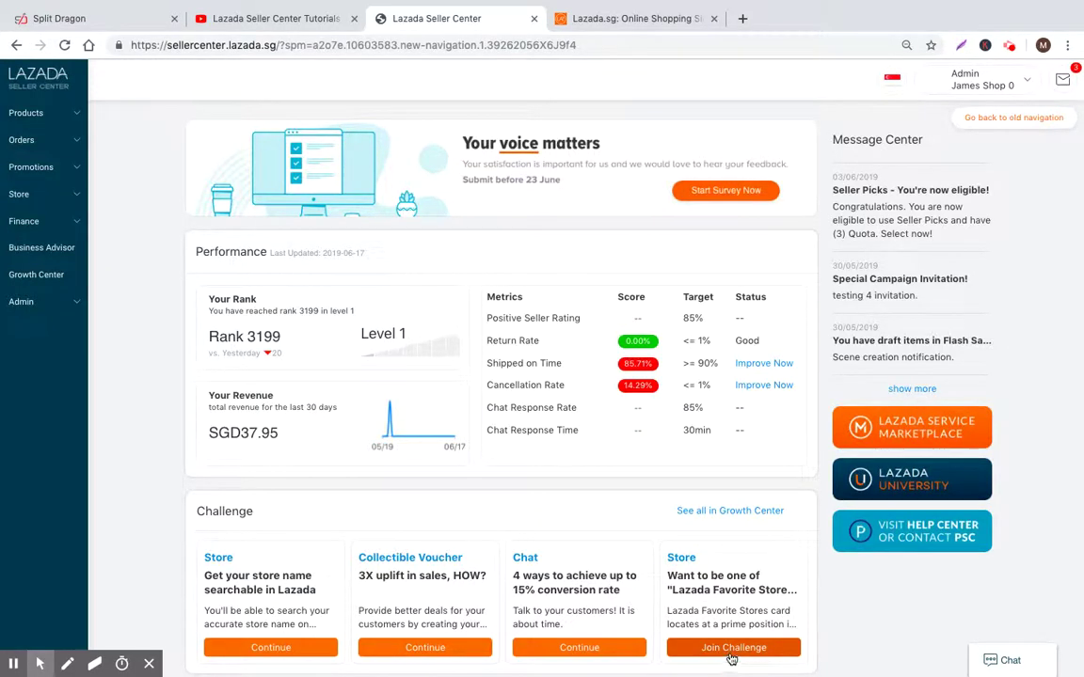
Switch to the Lazada.sg storefront, dismiss the GSS sale banner and open the Vouchers page.
{"action": "left_click", "coordinate": [593, 14]}
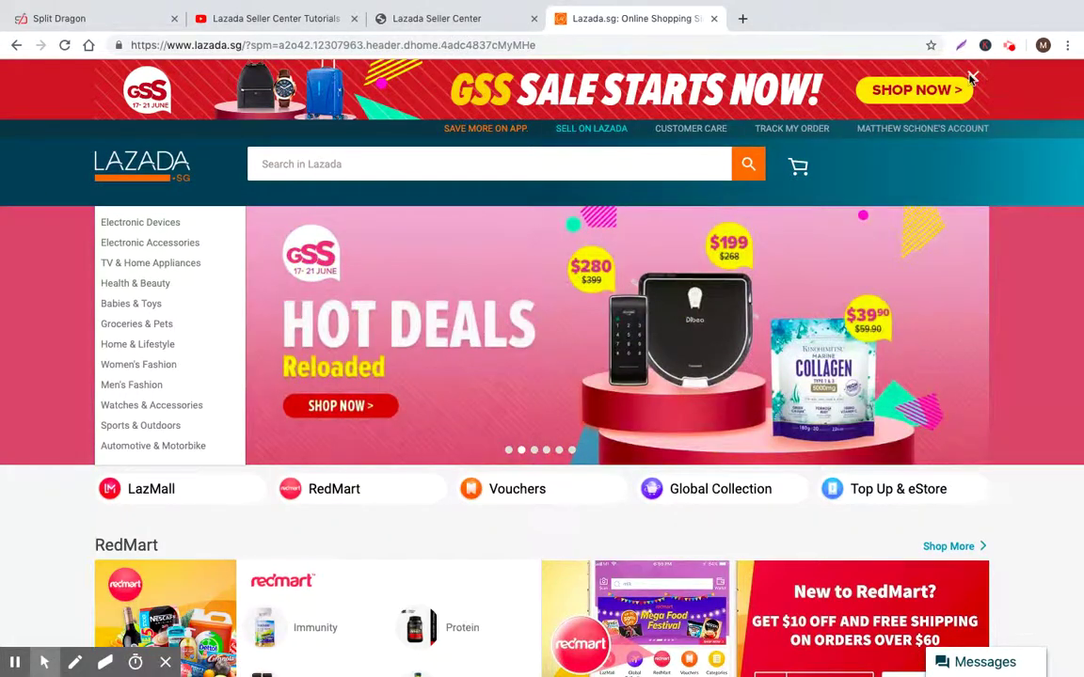
{"action": "left_click", "coordinate": [972, 77]}
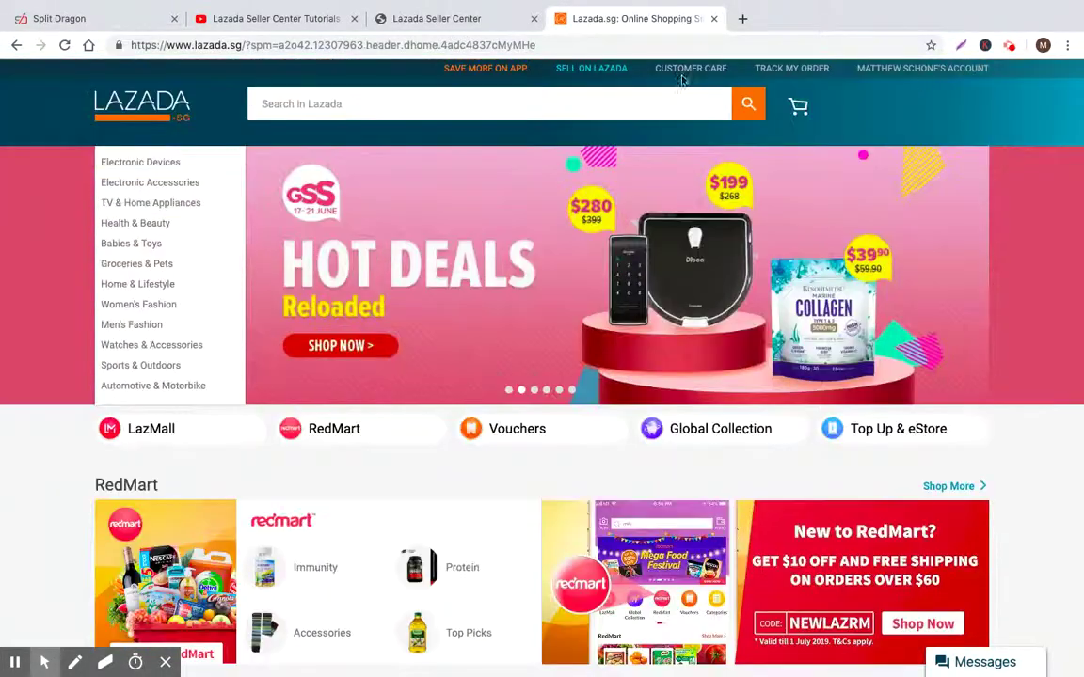
{"action": "left_click", "coordinate": [412, 19]}
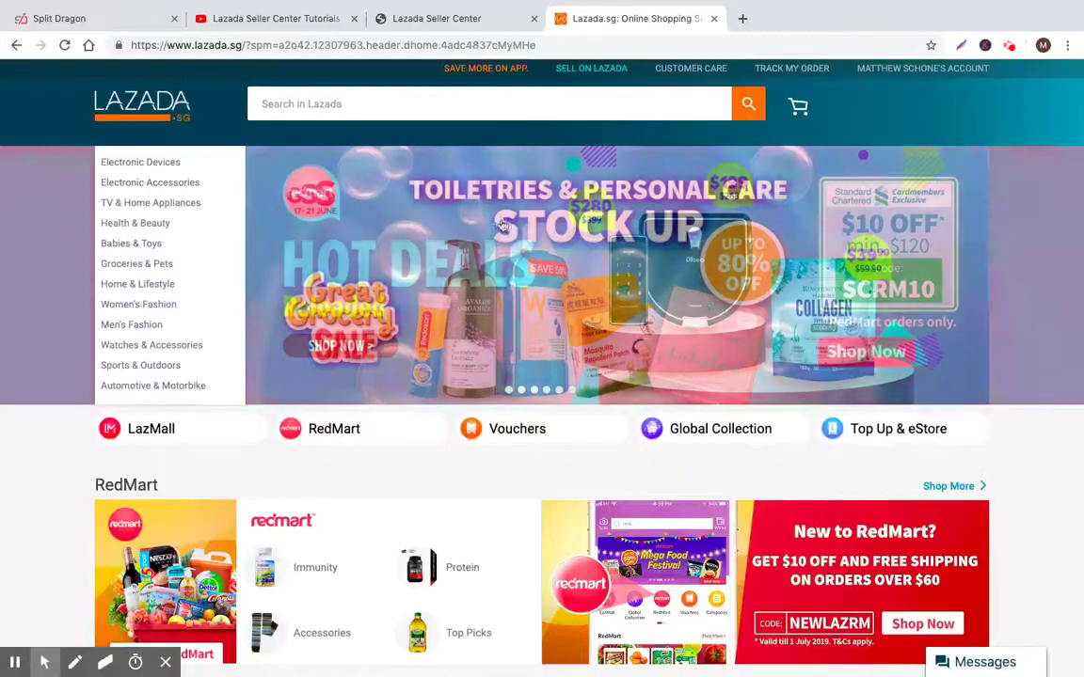
{"action": "left_click", "coordinate": [630, 18]}
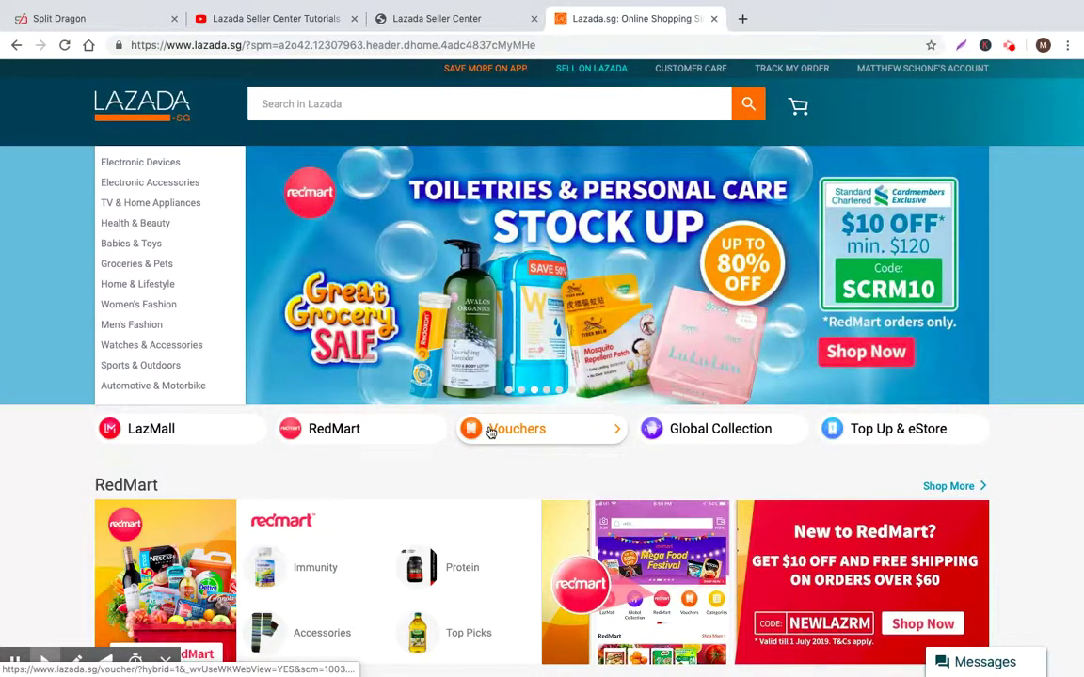
{"action": "left_click", "coordinate": [490, 430]}
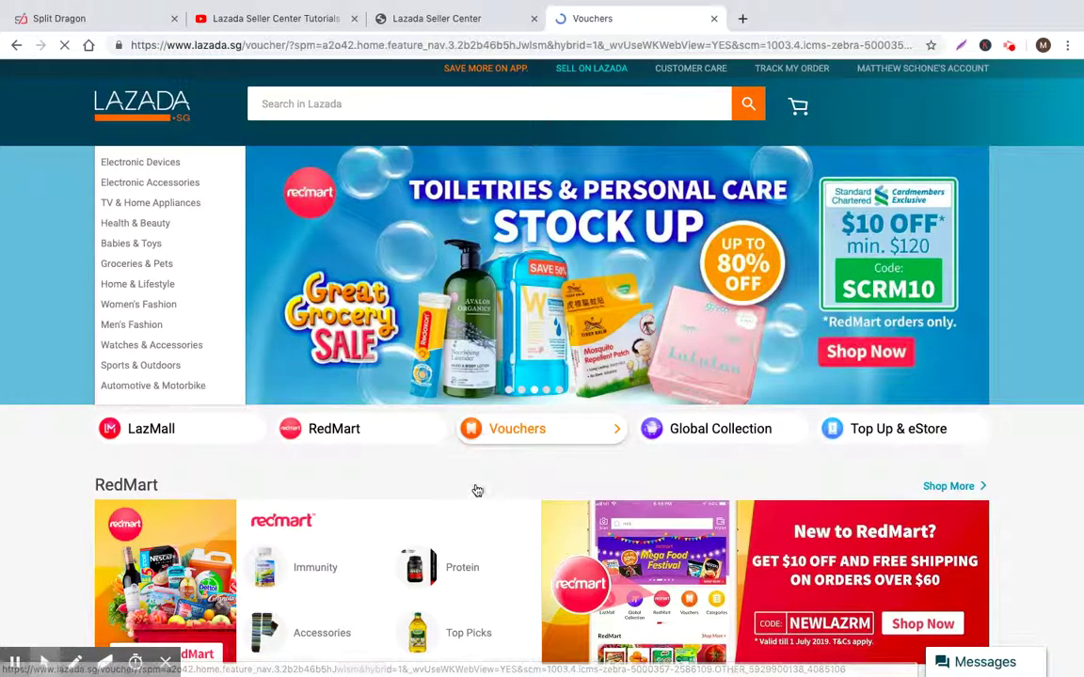
Collect the Dyson voucher worth $50 off from the Explore voucher listings.
{"action": "scroll", "coordinate": [503, 249], "scroll_direction": "down", "scroll_amount": 3}
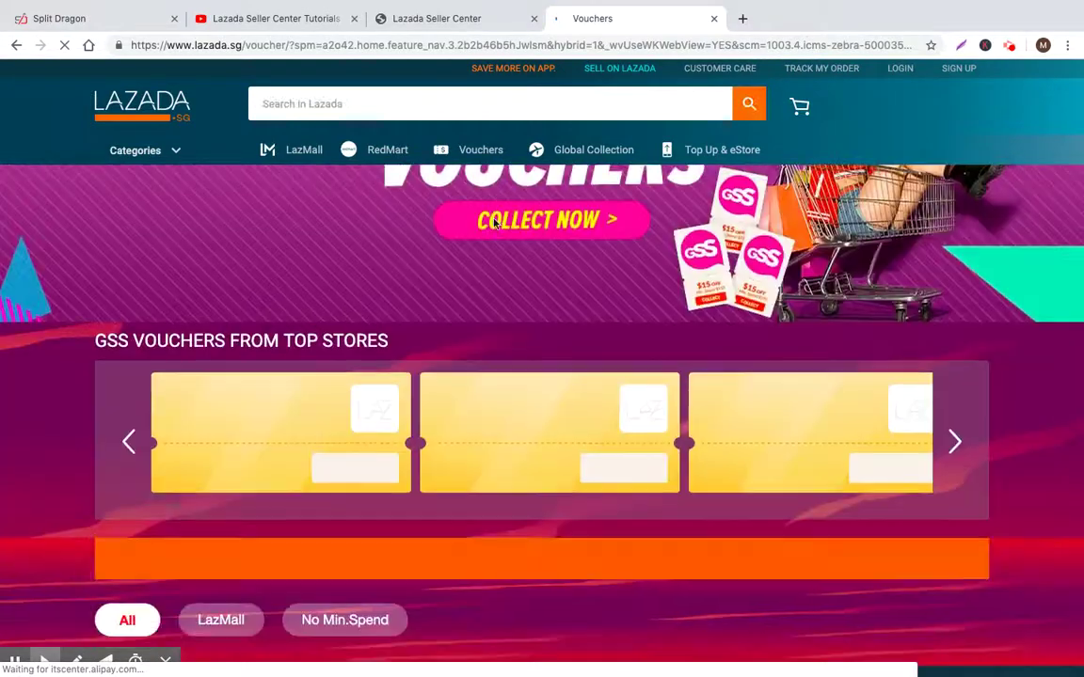
{"action": "scroll", "coordinate": [847, 310], "scroll_direction": "down", "scroll_amount": 3}
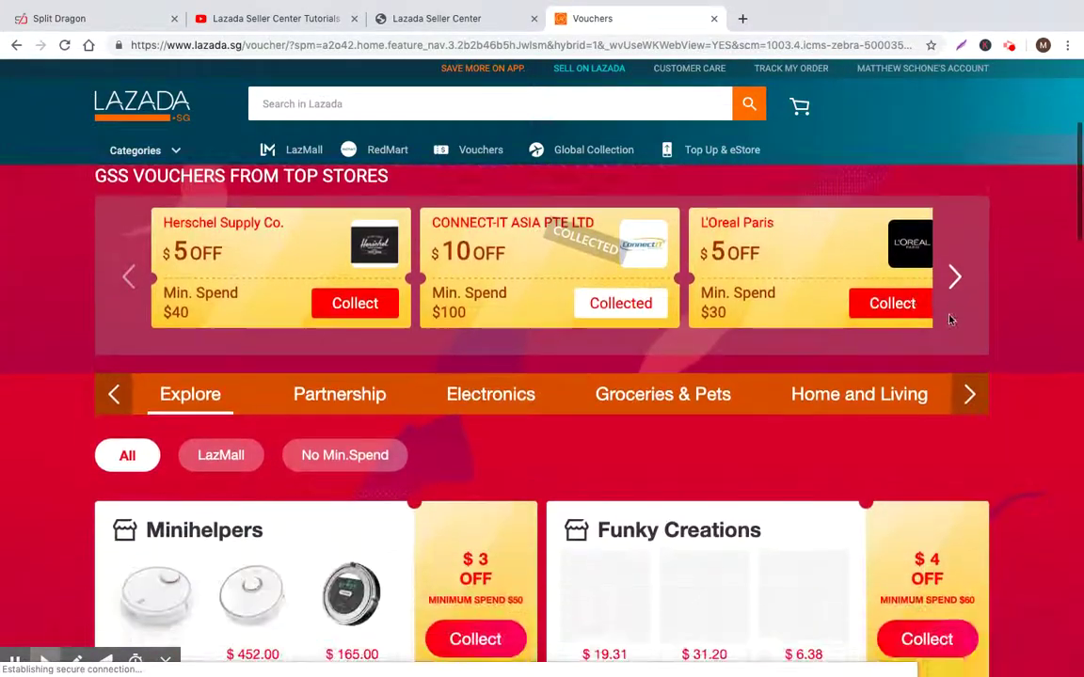
{"action": "scroll", "coordinate": [820, 400], "scroll_direction": "down", "scroll_amount": 5}
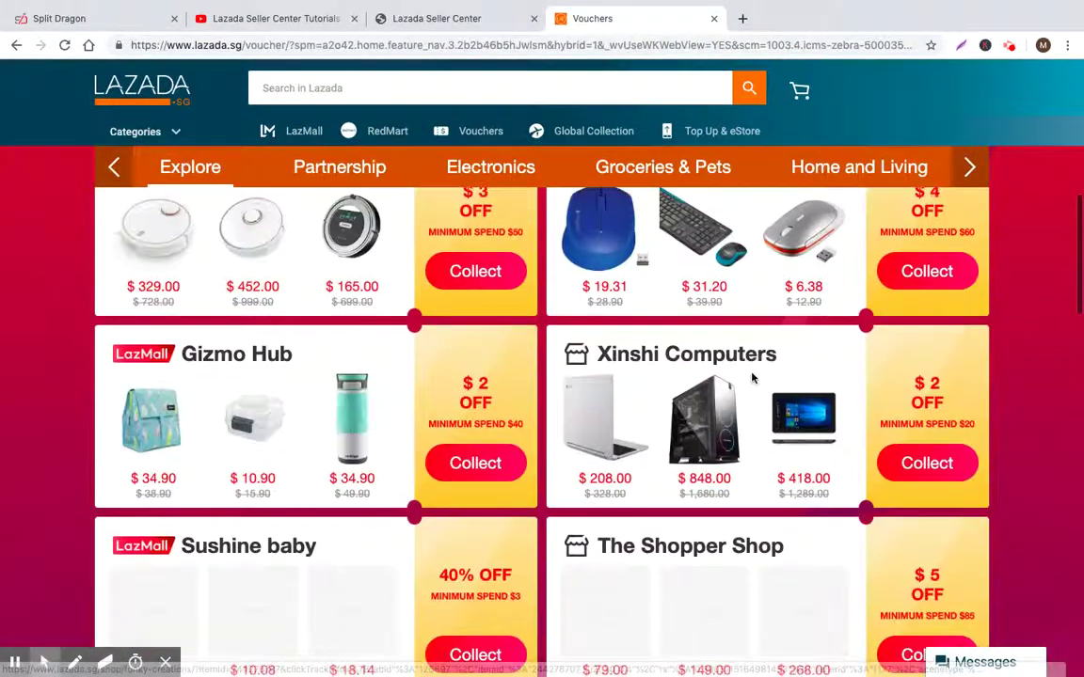
{"action": "scroll", "coordinate": [481, 414], "scroll_direction": "up", "scroll_amount": 2}
{"action": "scroll", "coordinate": [482, 414], "scroll_direction": "down", "scroll_amount": 2}
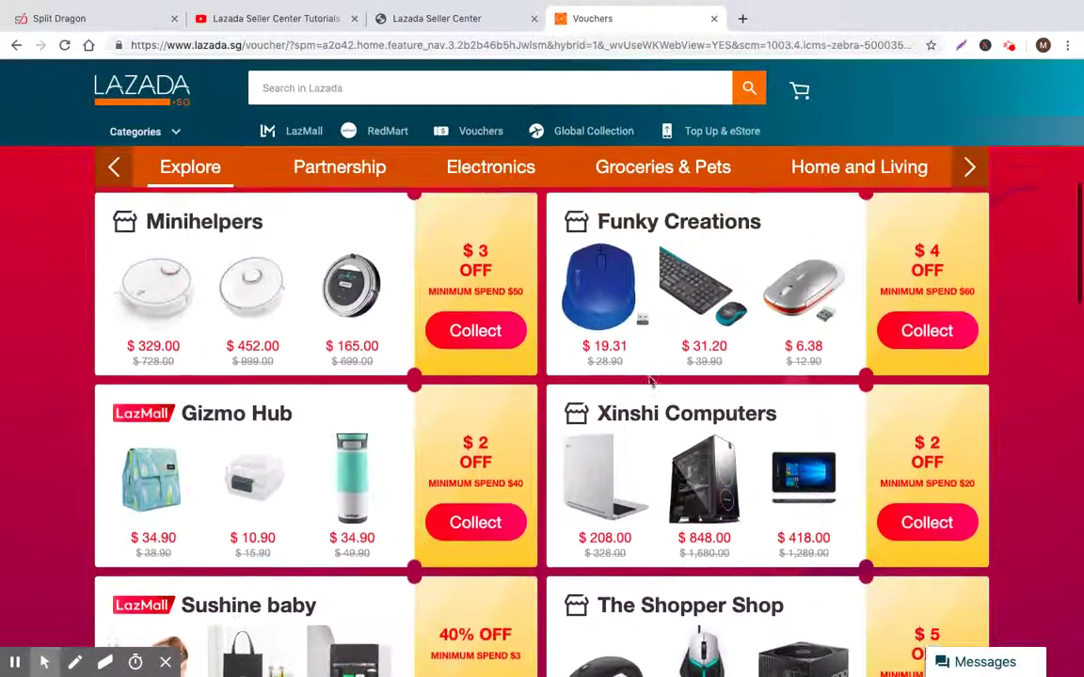
{"action": "scroll", "coordinate": [658, 395], "scroll_direction": "down", "scroll_amount": 4}
{"action": "scroll", "coordinate": [461, 378], "scroll_direction": "down", "scroll_amount": 4}
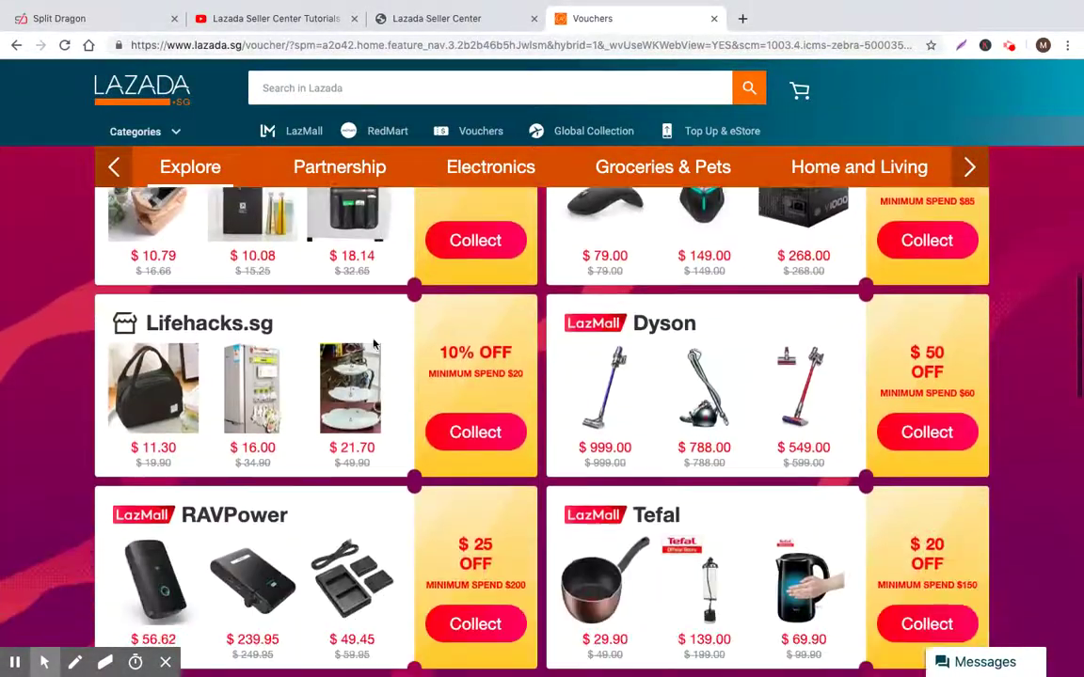
{"action": "scroll", "coordinate": [471, 387], "scroll_direction": "up", "scroll_amount": 1}
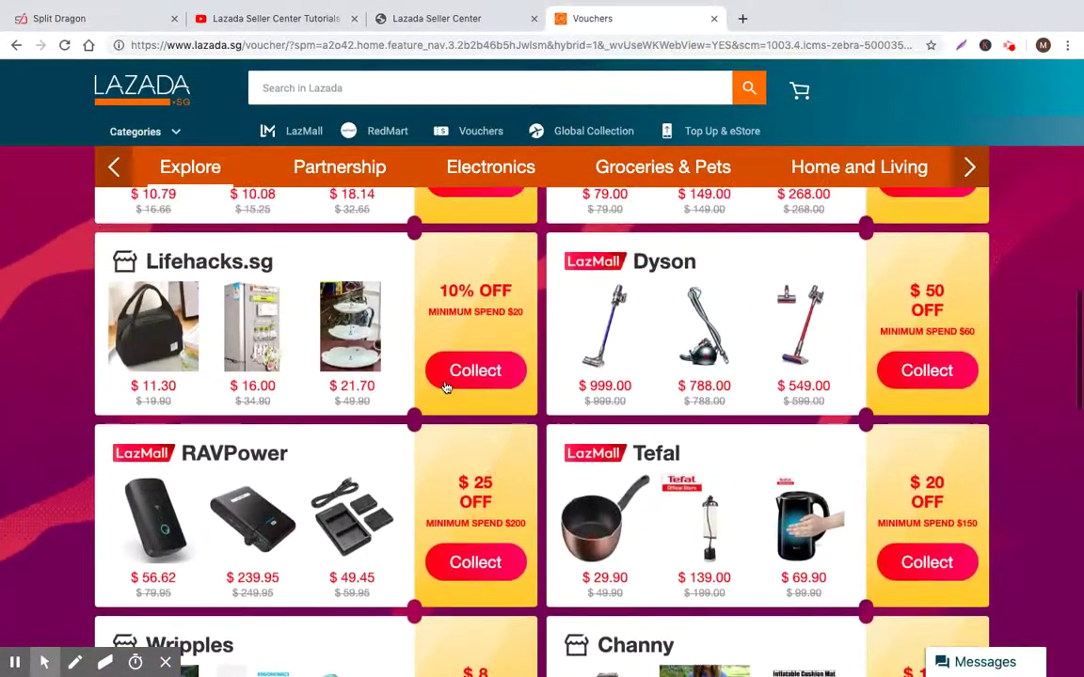
{"action": "left_click", "coordinate": [926, 370]}
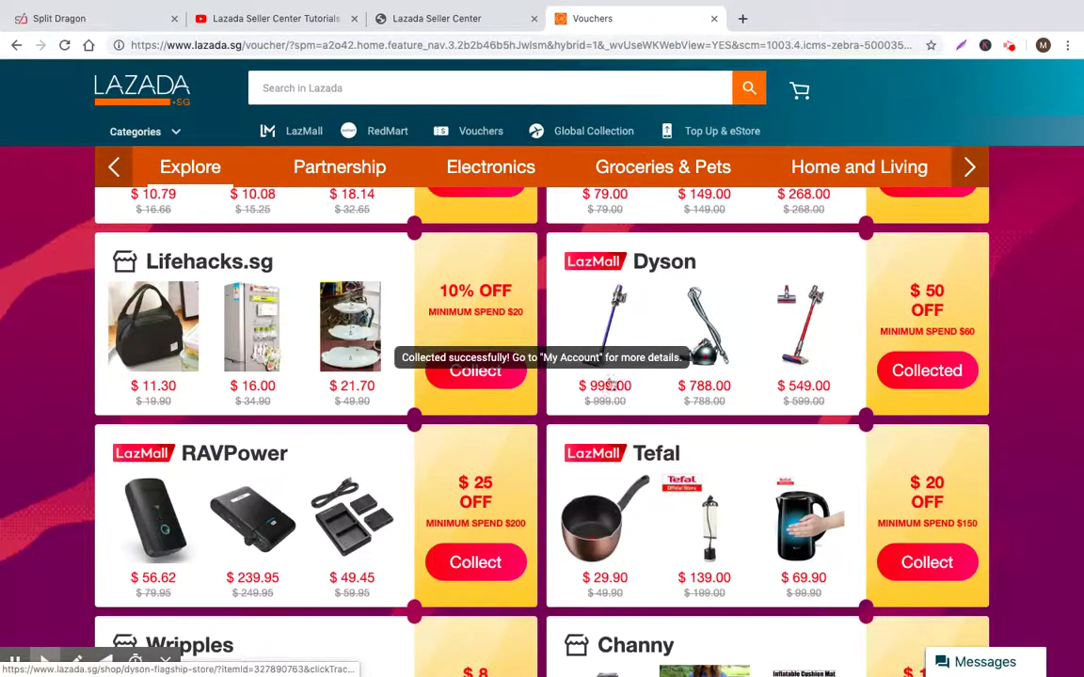
Go to the account management page and open the account's own voucher list.
{"action": "scroll", "coordinate": [653, 325], "scroll_direction": "down", "scroll_amount": 2}
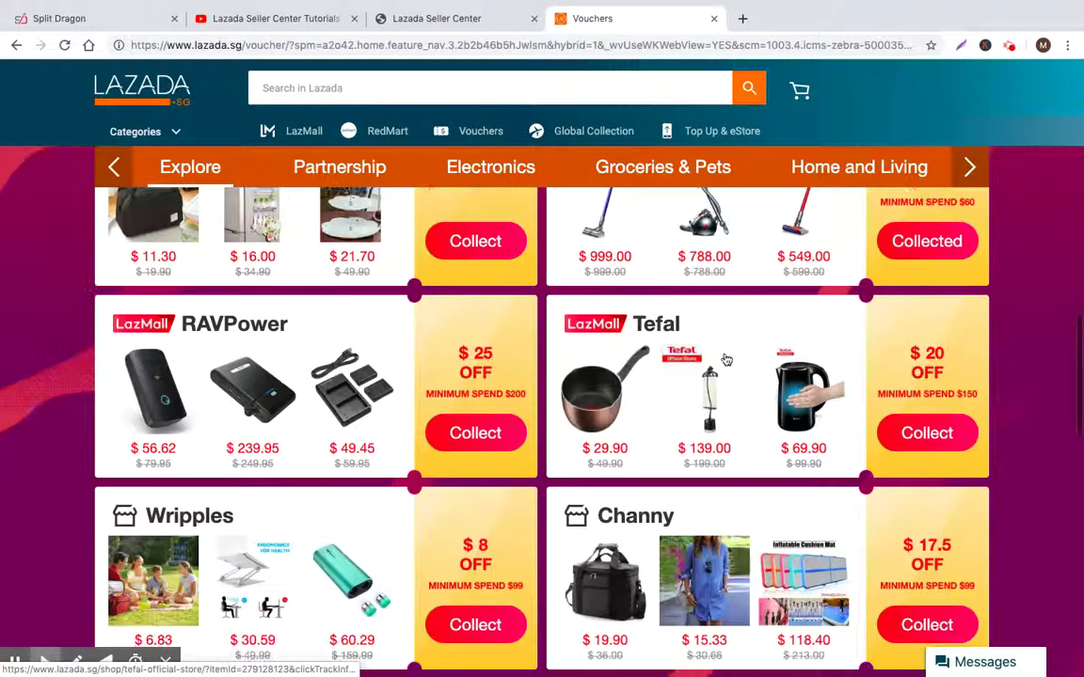
{"action": "scroll", "coordinate": [696, 371], "scroll_direction": "up", "scroll_amount": 2}
{"action": "scroll", "coordinate": [709, 388], "scroll_direction": "up", "scroll_amount": 10}
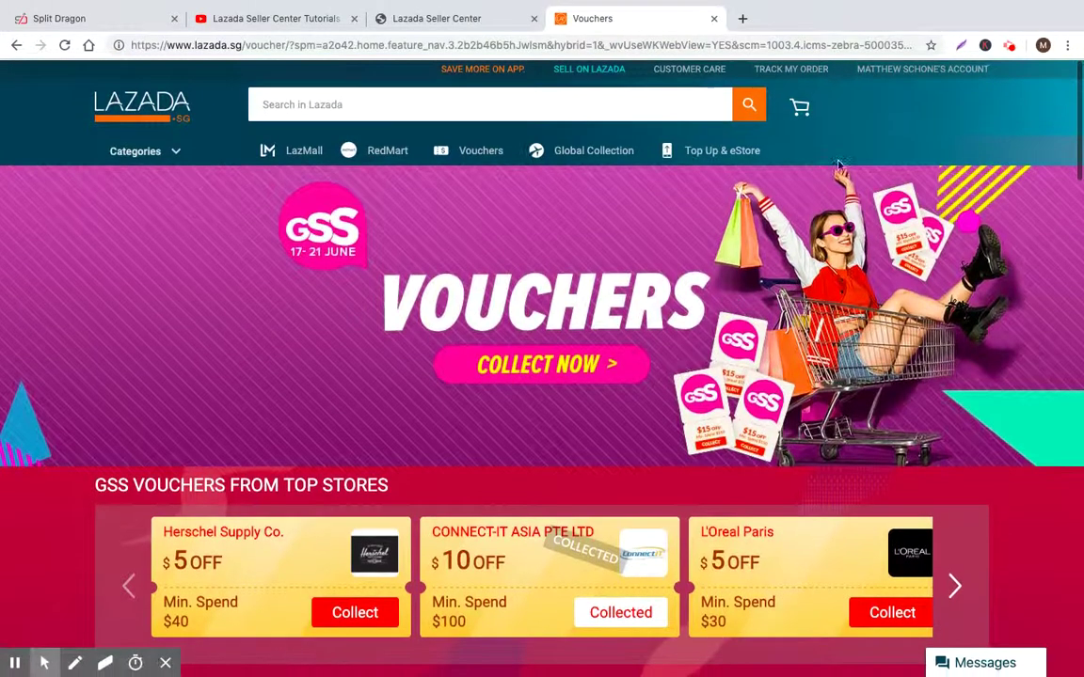
{"action": "mouse_move", "coordinate": [906, 70]}
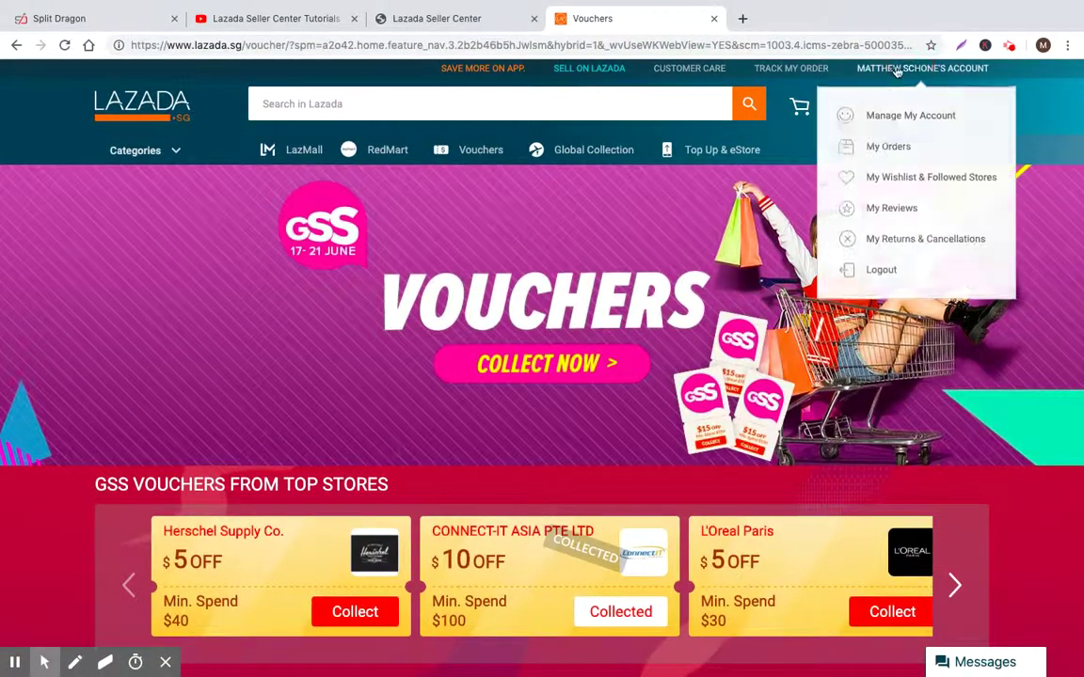
{"action": "left_click", "coordinate": [909, 115]}
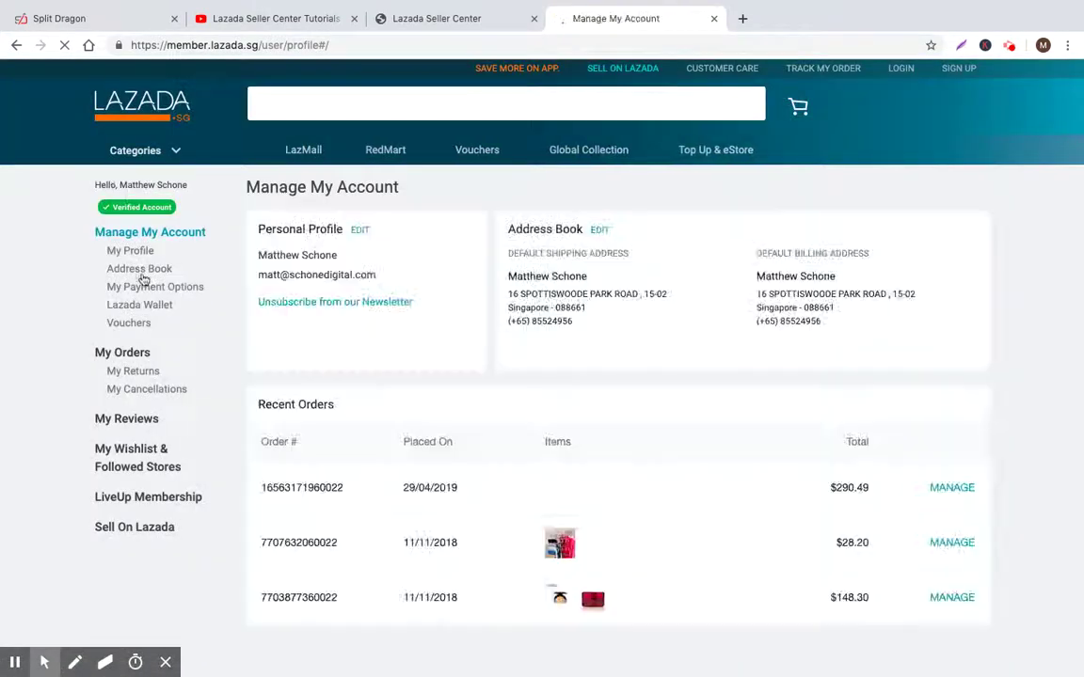
{"action": "left_click", "coordinate": [132, 324]}
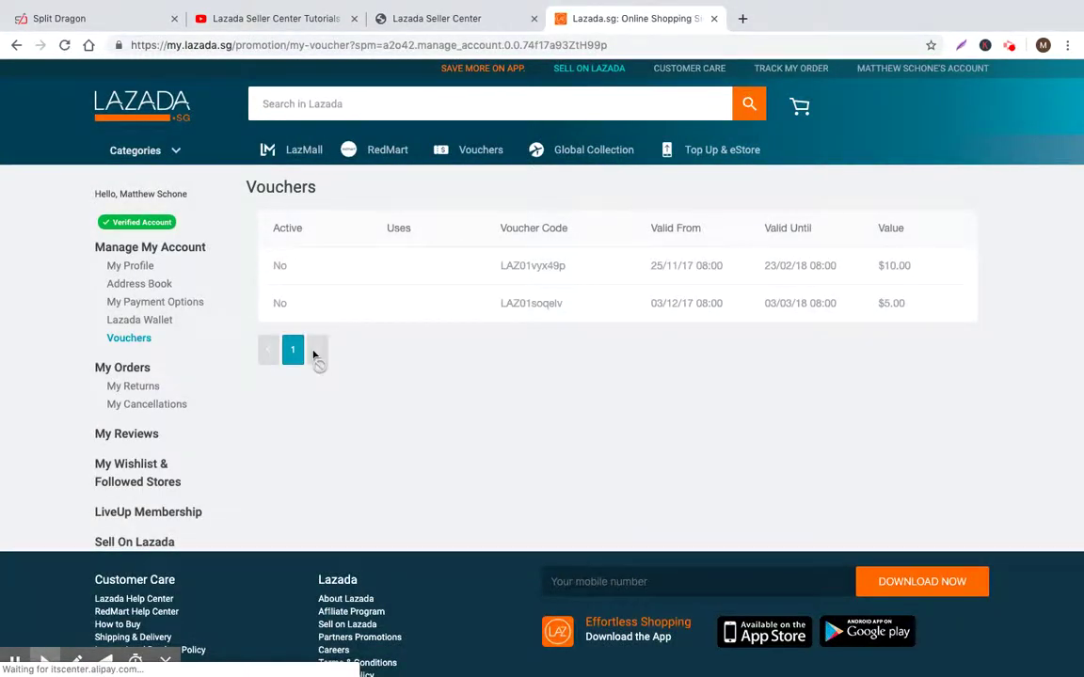
Review the voucher codes in the account's voucher list, highlighting the code of the $10.00 voucher.
{"action": "left_click", "coordinate": [531, 265]}
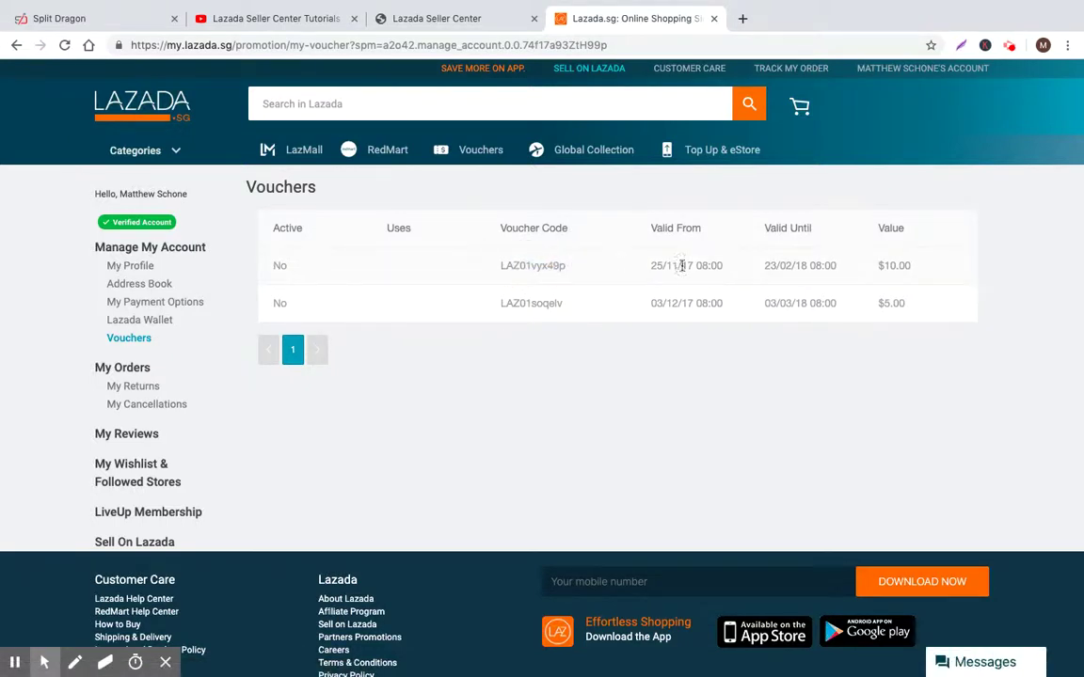
{"action": "double_click", "coordinate": [536, 265]}
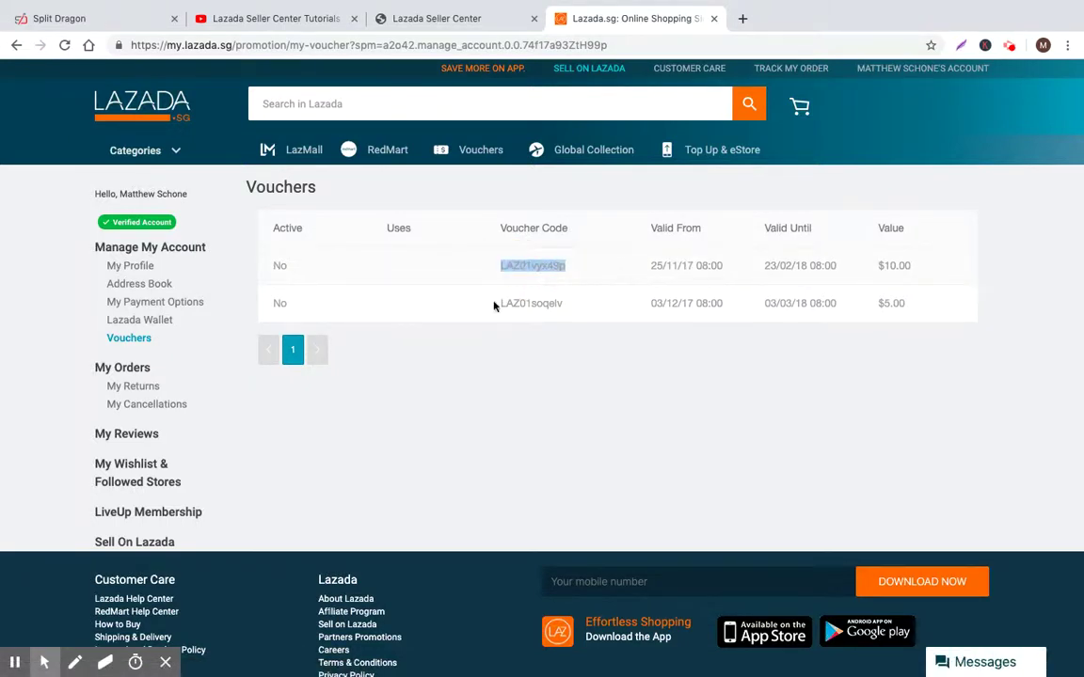
{"action": "scroll", "coordinate": [158, 320], "scroll_direction": "down", "scroll_amount": 3}
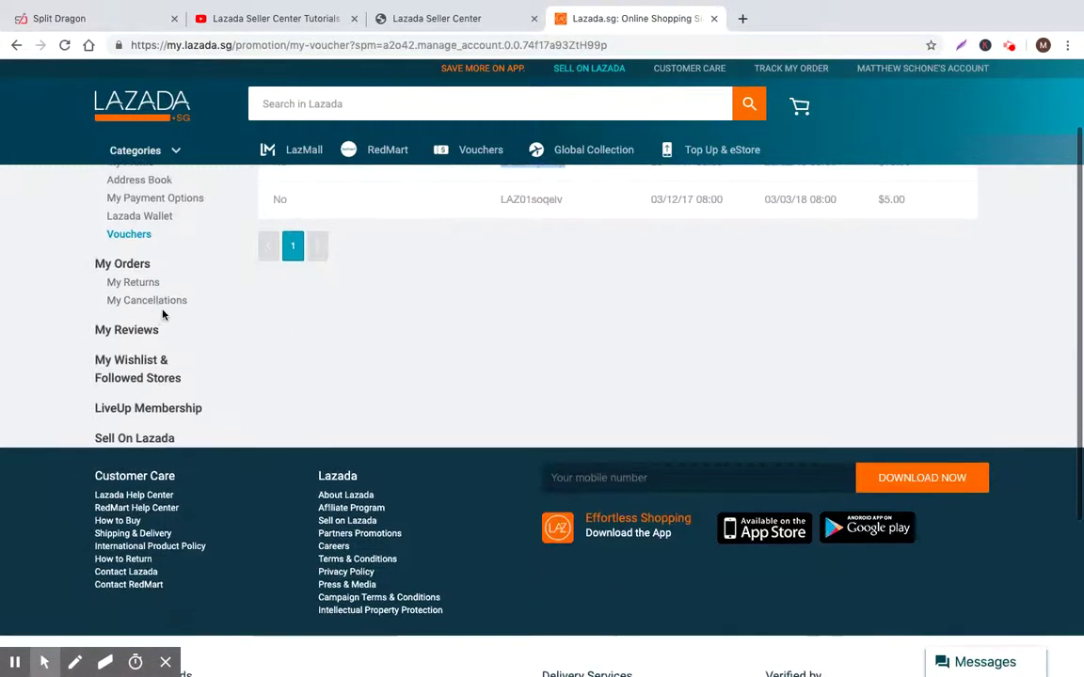
{"action": "scroll", "coordinate": [160, 282], "scroll_direction": "up", "scroll_amount": 3}
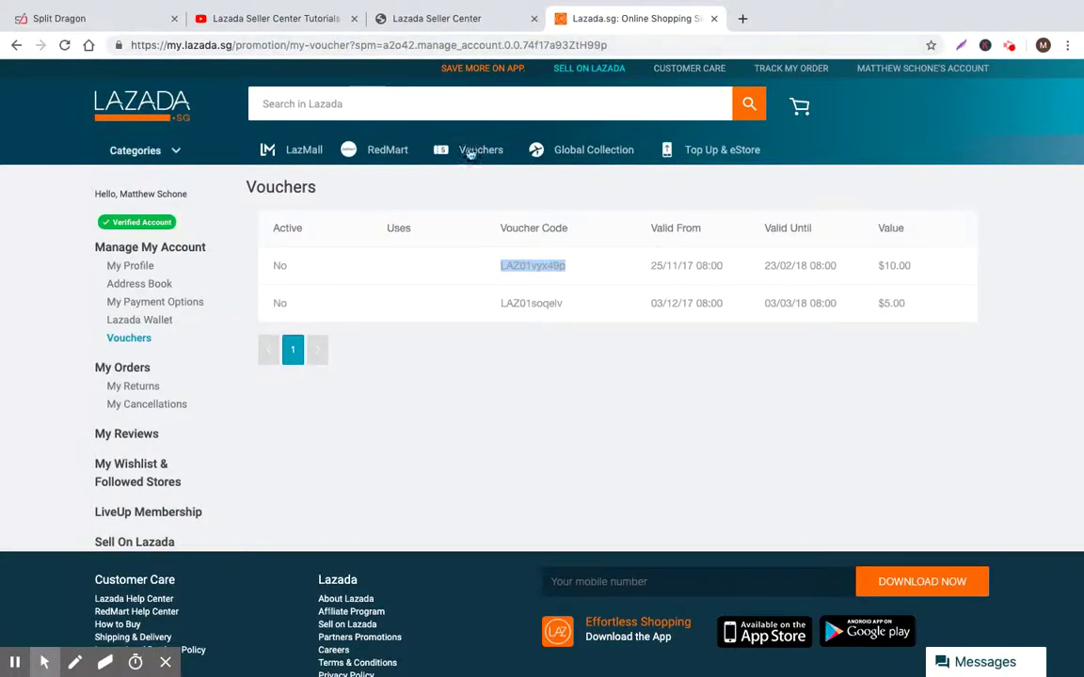
Return to the public Vouchers page and browse the Explore vouchers filtered by No Min.Spend.
{"action": "left_click", "coordinate": [479, 151]}
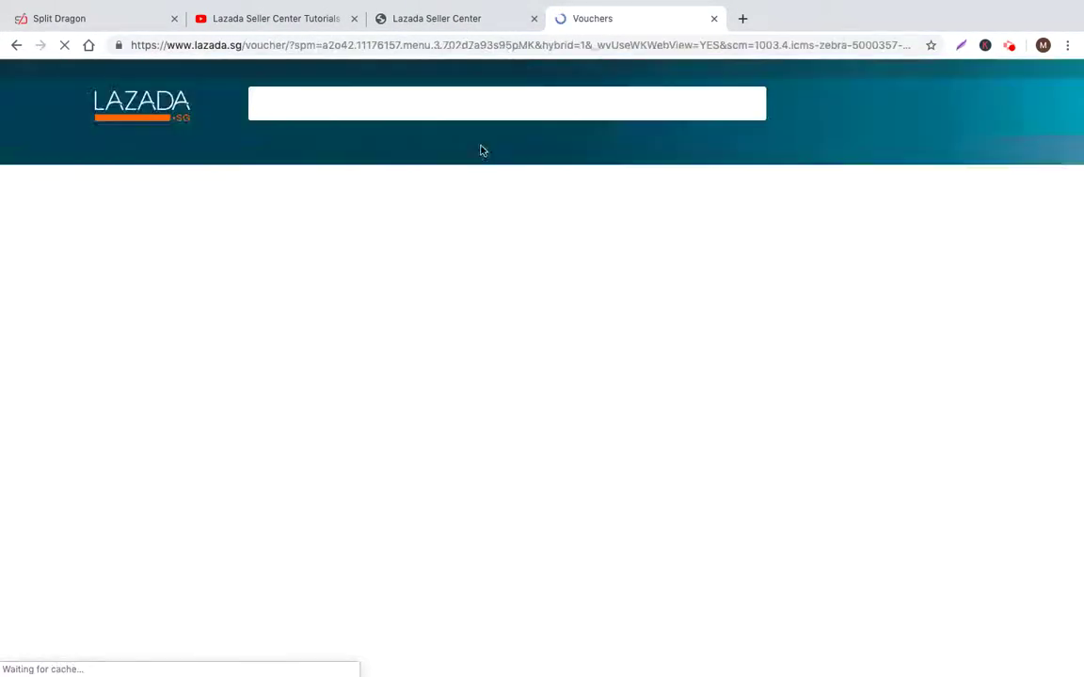
{"action": "scroll", "coordinate": [474, 332], "scroll_direction": "down", "scroll_amount": 3}
{"action": "scroll", "coordinate": [328, 358], "scroll_direction": "down", "scroll_amount": 4}
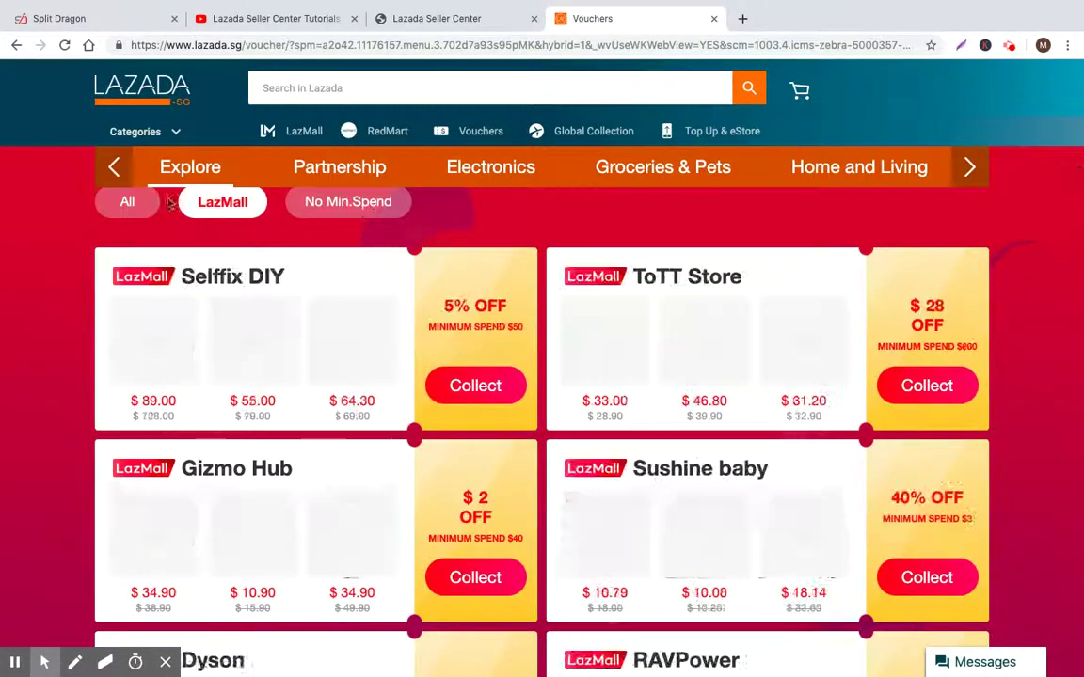
{"action": "left_click", "coordinate": [338, 202]}
{"action": "scroll", "coordinate": [541, 353], "scroll_direction": "down", "scroll_amount": 3}
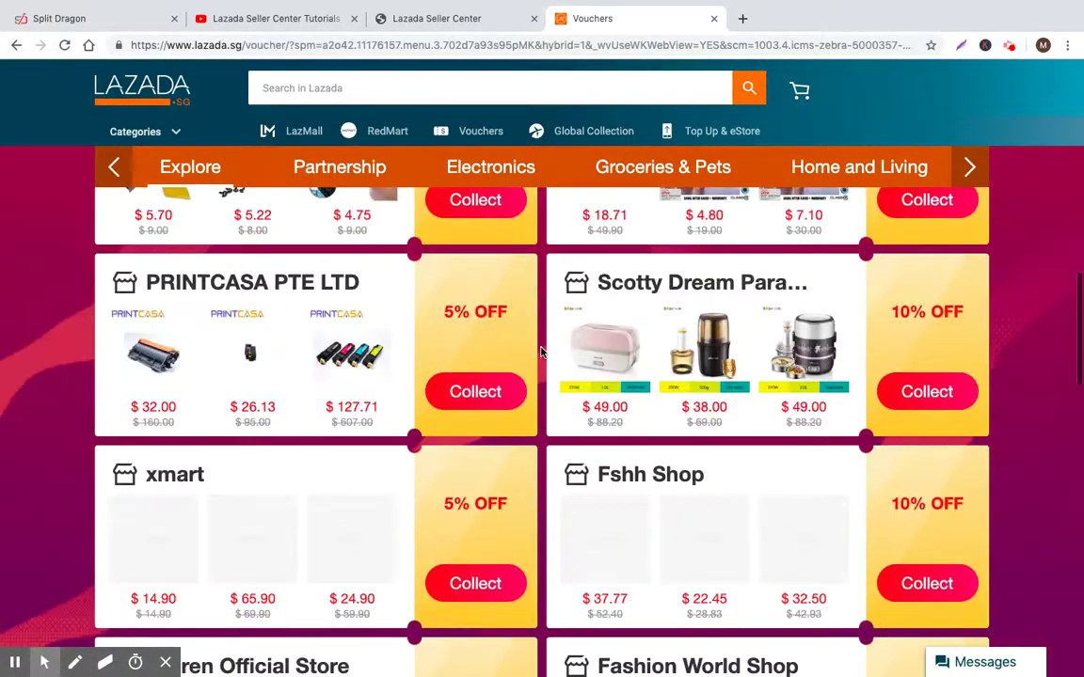
{"action": "scroll", "coordinate": [409, 126], "scroll_direction": "up", "scroll_amount": 15}
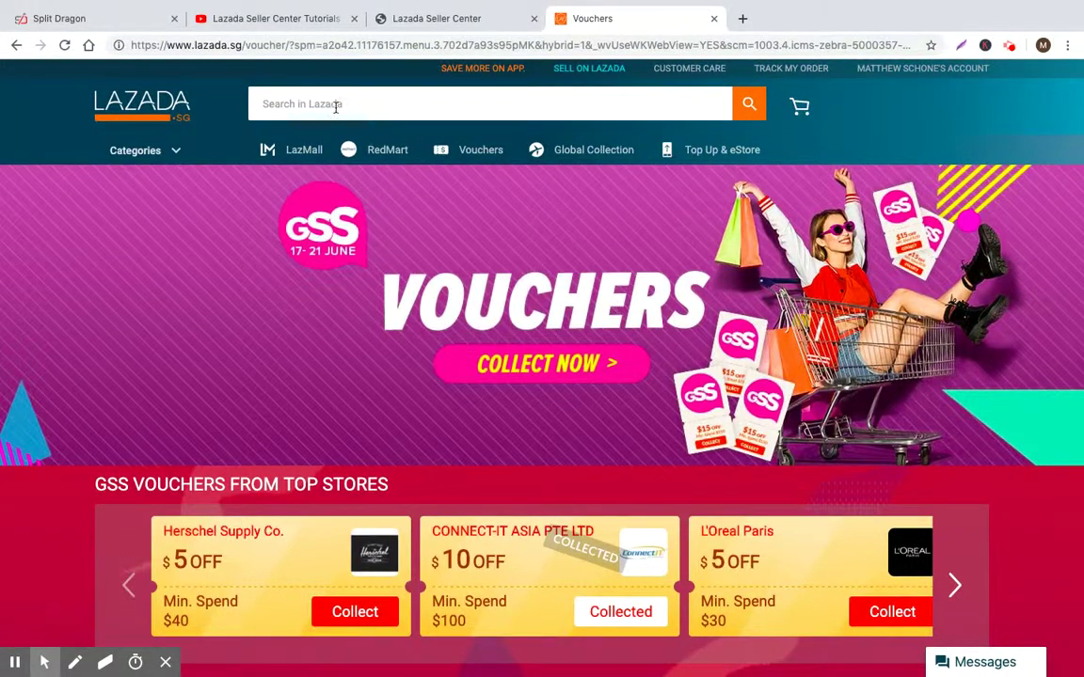
Open the King Kicks store from the voucher listings and locate the collectible vouchers on its homepage.
{"action": "scroll", "coordinate": [416, 353], "scroll_direction": "down", "scroll_amount": 10}
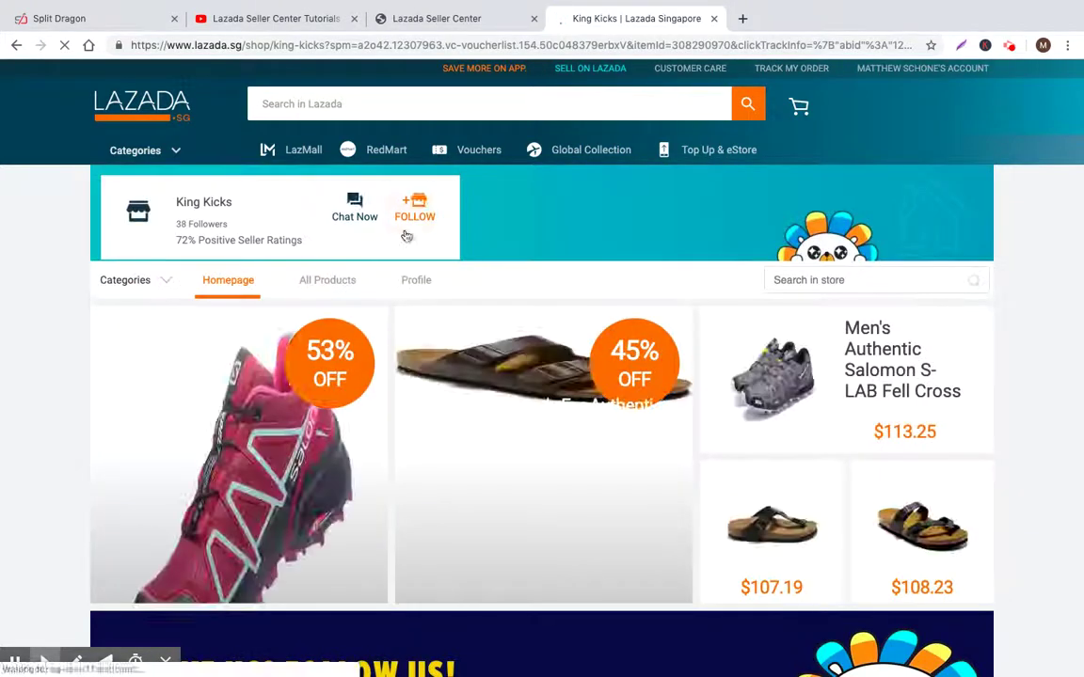
{"action": "scroll", "coordinate": [406, 235], "scroll_direction": "down", "scroll_amount": 2}
{"action": "scroll", "coordinate": [346, 388], "scroll_direction": "down", "scroll_amount": 2}
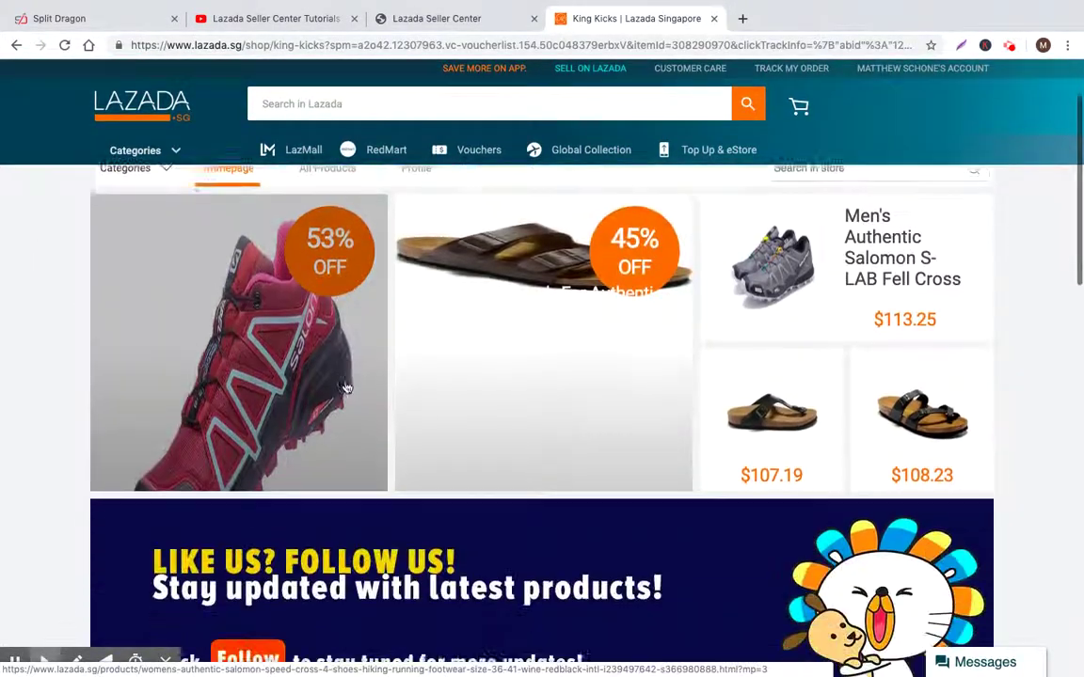
{"action": "scroll", "coordinate": [346, 388], "scroll_direction": "down", "scroll_amount": 5}
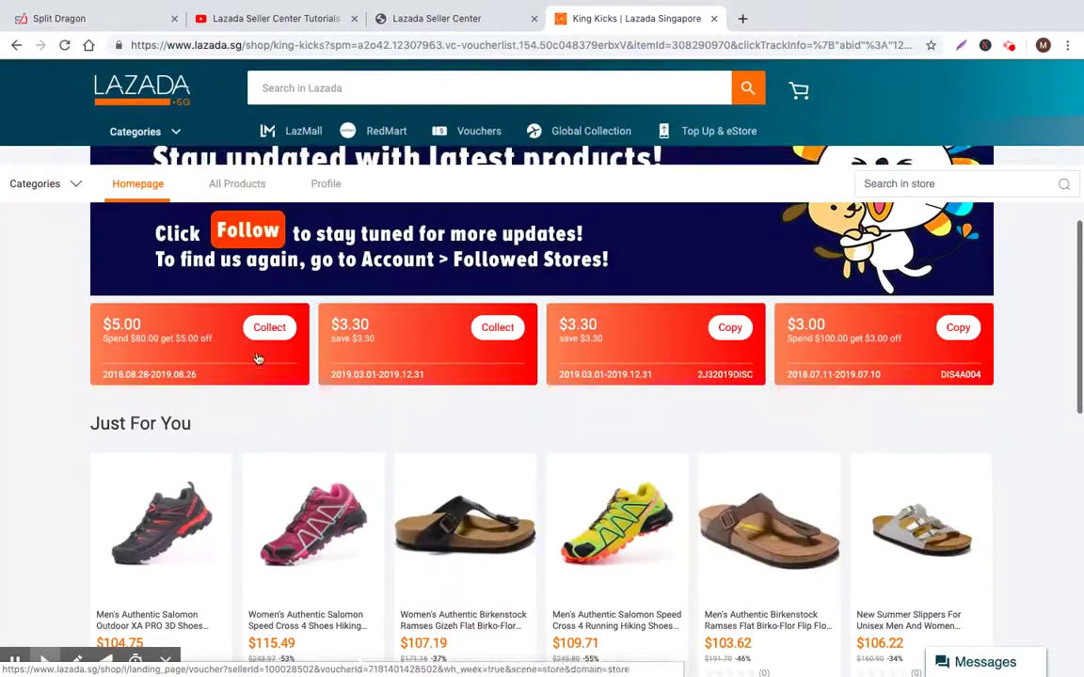
{"action": "left_click", "coordinate": [497, 327]}
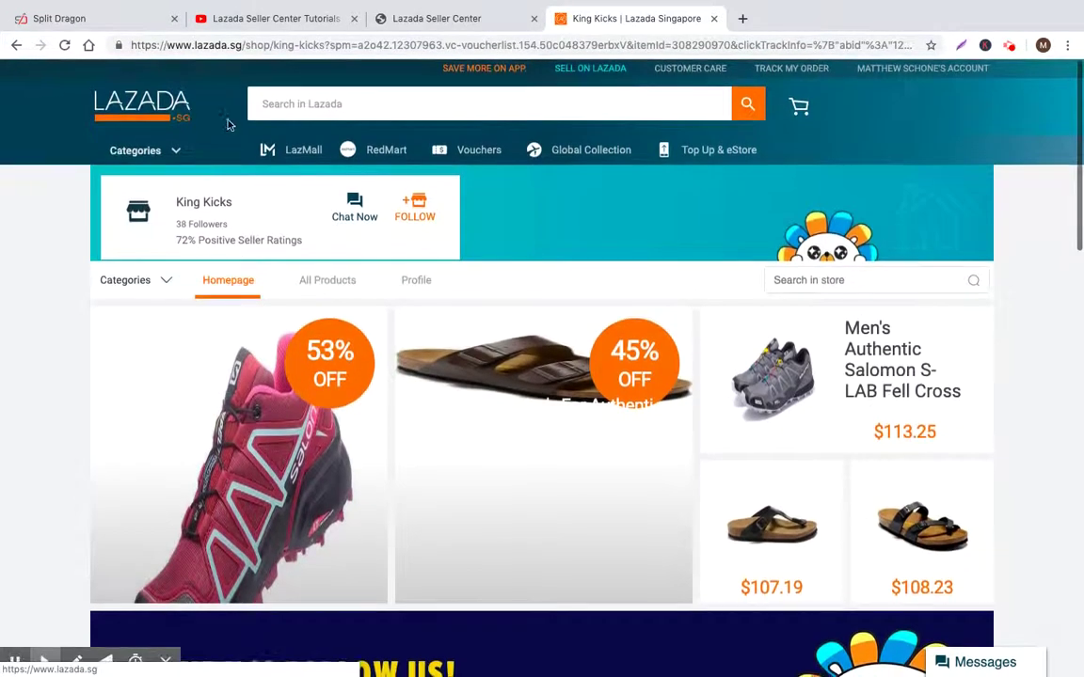
Examine the collectible and code-based voucher offers beneath the Follow banner on the King Kicks store homepage.
{"action": "scroll", "coordinate": [374, 453], "scroll_direction": "down", "scroll_amount": 2}
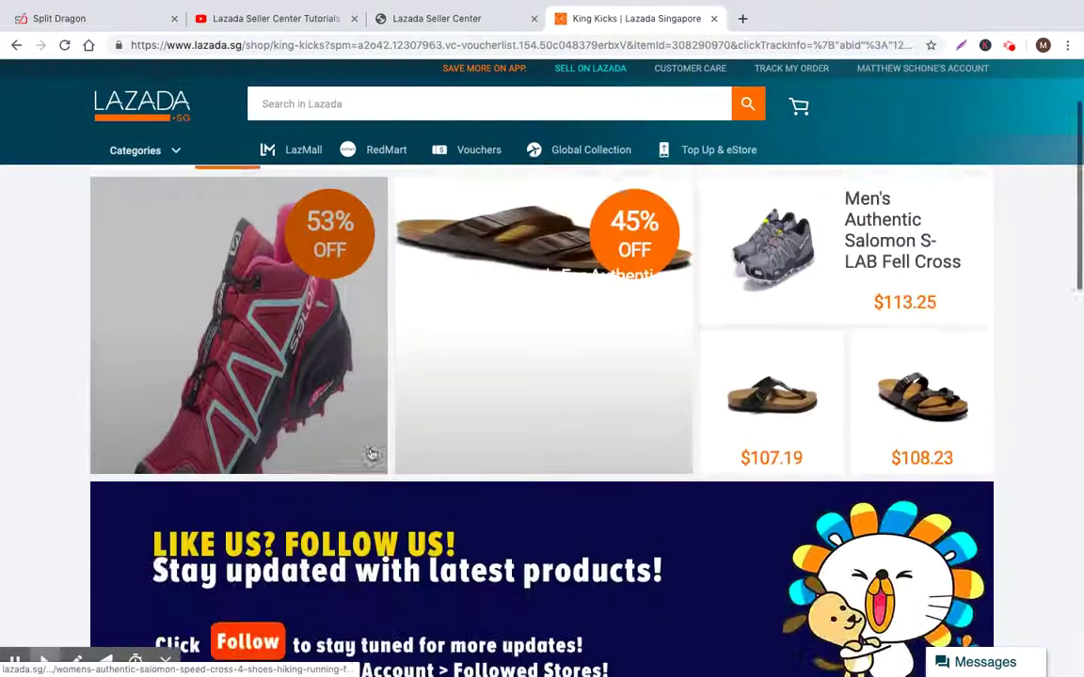
{"action": "scroll", "coordinate": [372, 454], "scroll_direction": "down", "scroll_amount": 4}
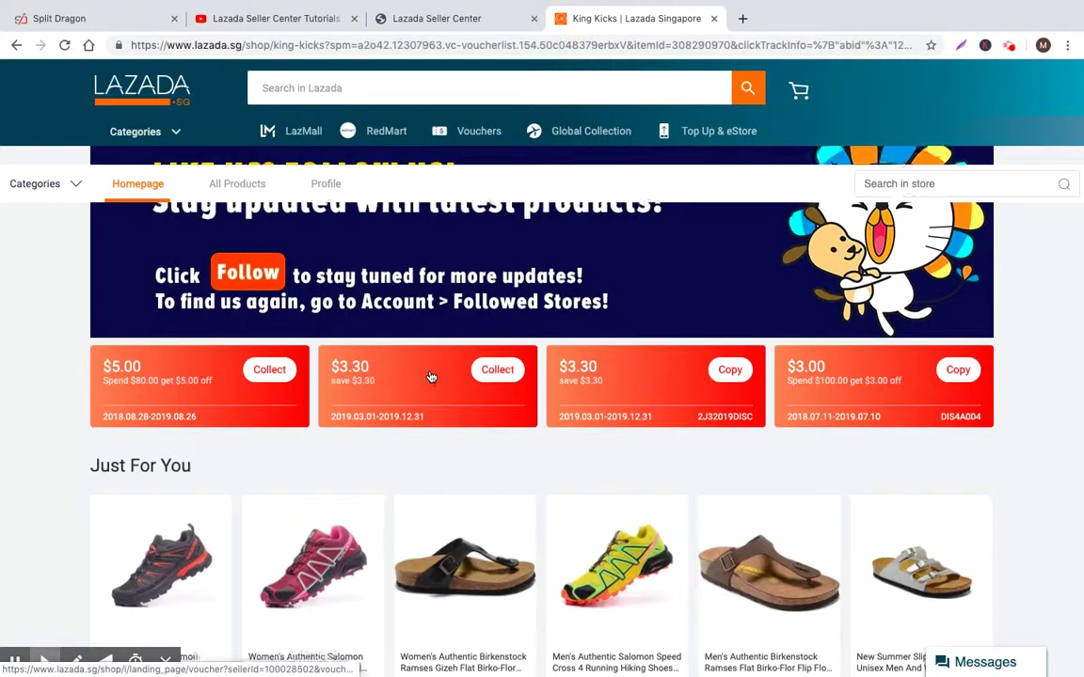
{"action": "scroll", "coordinate": [430, 377], "scroll_direction": "up", "scroll_amount": 1}
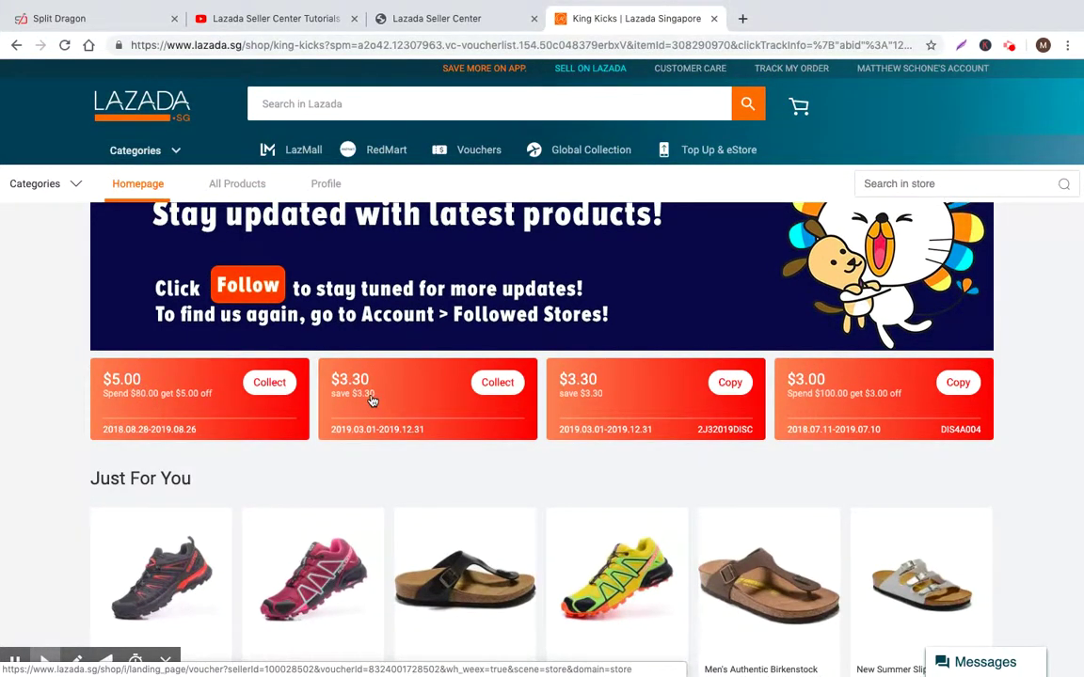
{"action": "scroll", "coordinate": [585, 403], "scroll_direction": "down", "scroll_amount": 1}
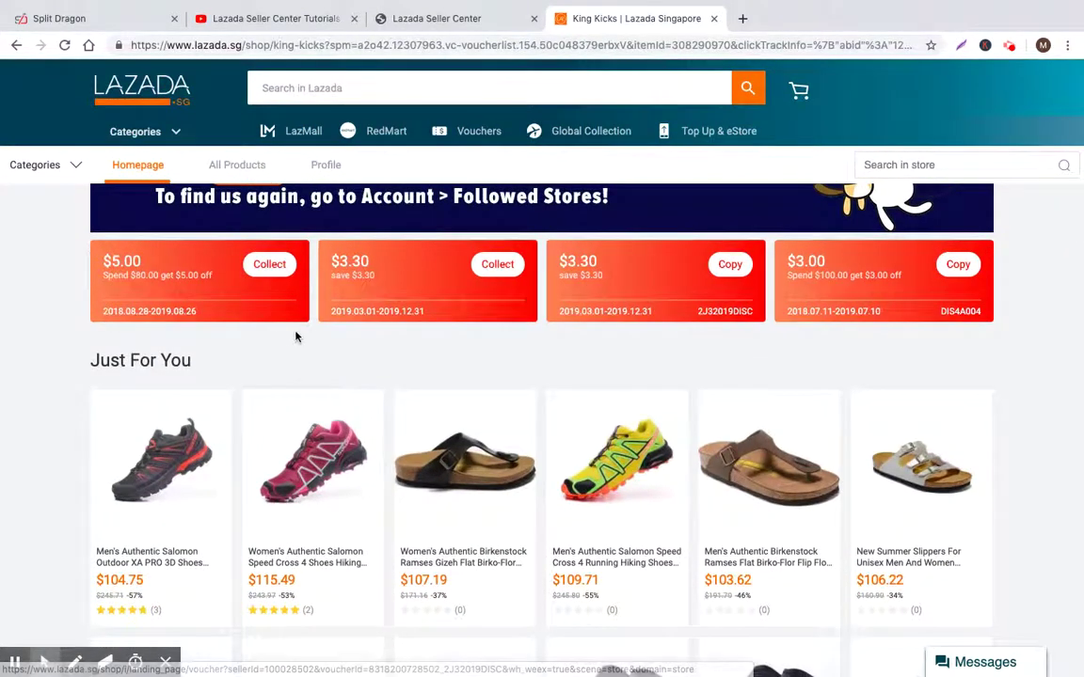
{"action": "scroll", "coordinate": [298, 335], "scroll_direction": "up", "scroll_amount": 10}
{"action": "scroll", "coordinate": [435, 404], "scroll_direction": "down", "scroll_amount": 5}
{"action": "scroll", "coordinate": [328, 407], "scroll_direction": "down", "scroll_amount": 1}
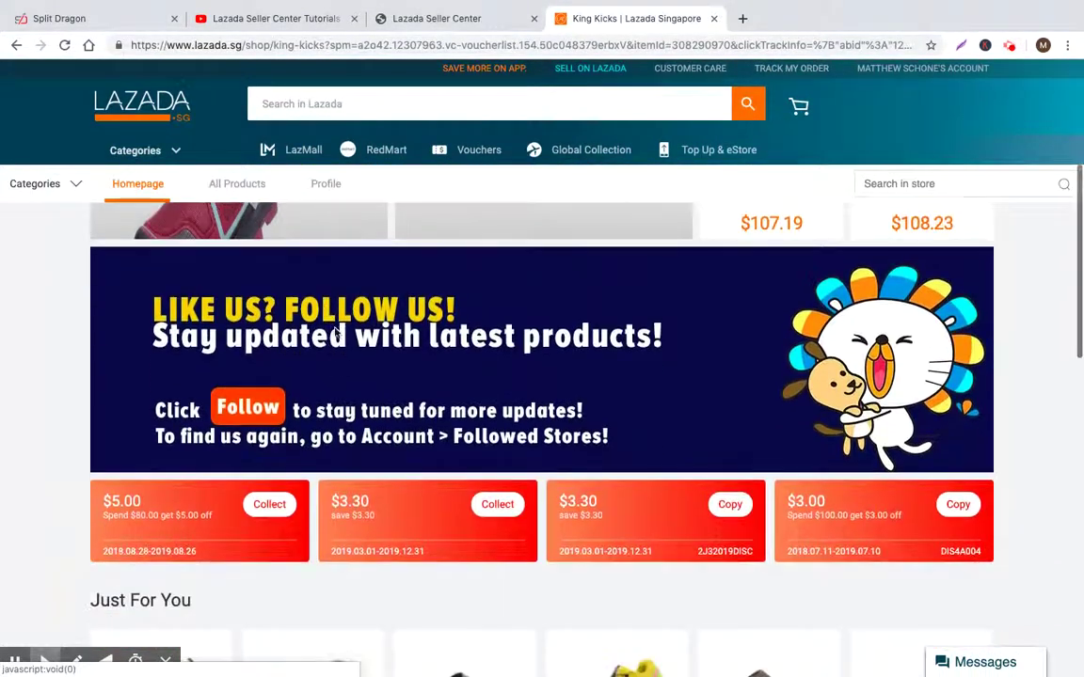
{"action": "scroll", "coordinate": [353, 331], "scroll_direction": "up", "scroll_amount": 3}
{"action": "scroll", "coordinate": [351, 342], "scroll_direction": "down", "scroll_amount": 3}
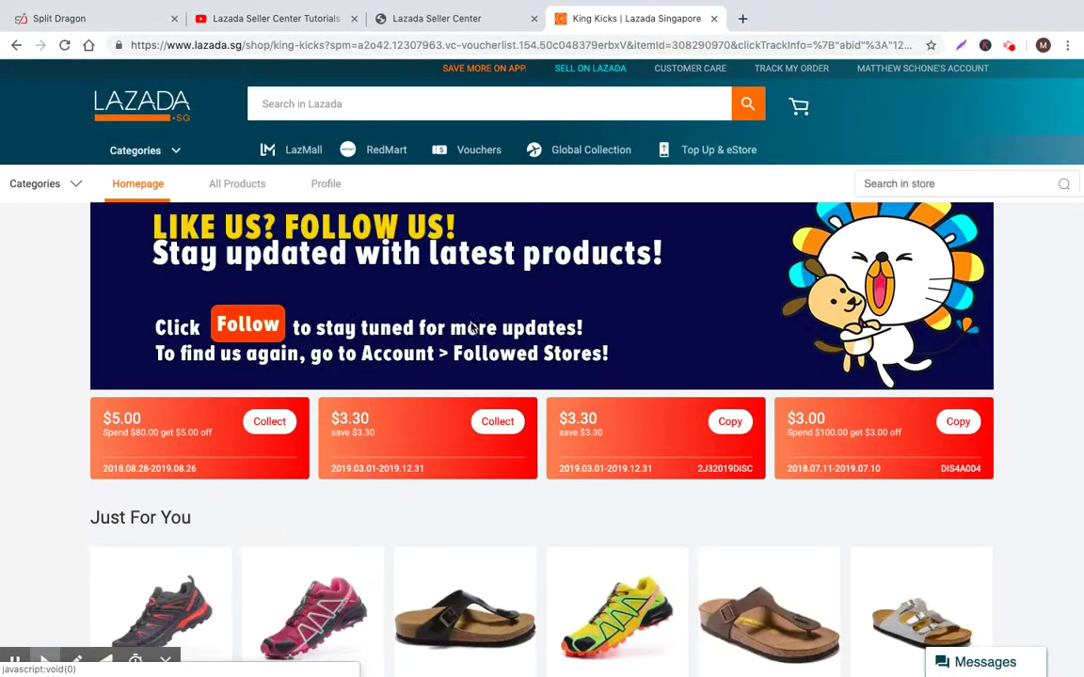
Browse the King Kicks store homepage and open the Women's Authentic Birkenstock Mardrid Flat Slippers product page.
{"action": "scroll", "coordinate": [471, 326], "scroll_direction": "up", "scroll_amount": 4}
{"action": "scroll", "coordinate": [471, 328], "scroll_direction": "down", "scroll_amount": 2}
{"action": "scroll", "coordinate": [416, 317], "scroll_direction": "up", "scroll_amount": 2}
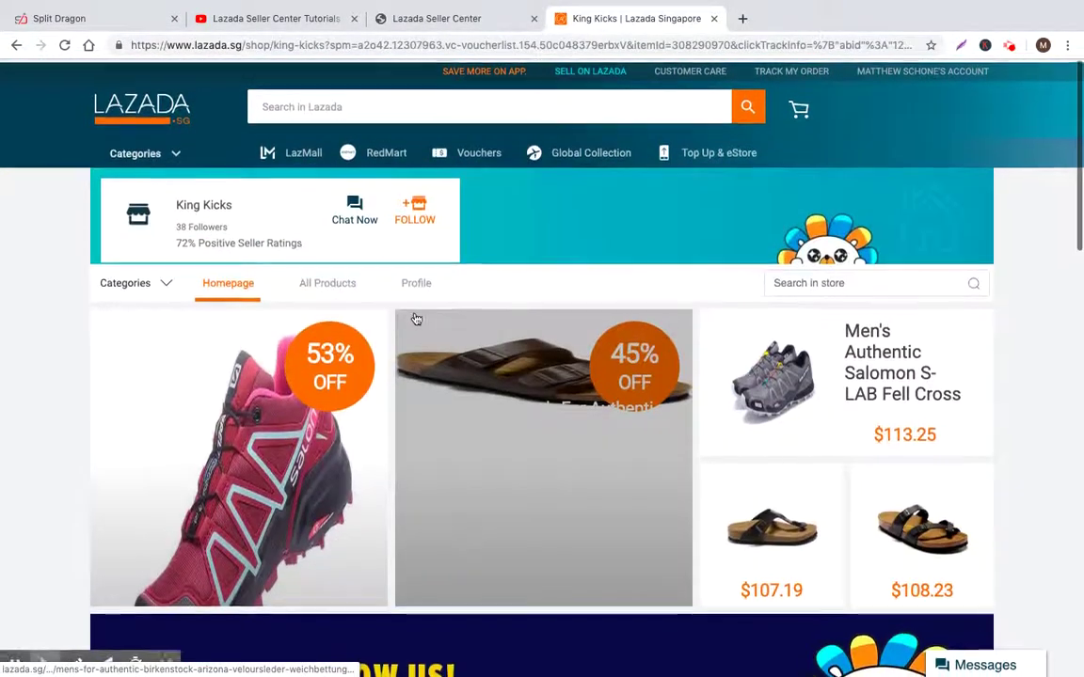
{"action": "scroll", "coordinate": [415, 341], "scroll_direction": "down", "scroll_amount": 7}
{"action": "scroll", "coordinate": [465, 349], "scroll_direction": "down", "scroll_amount": 3}
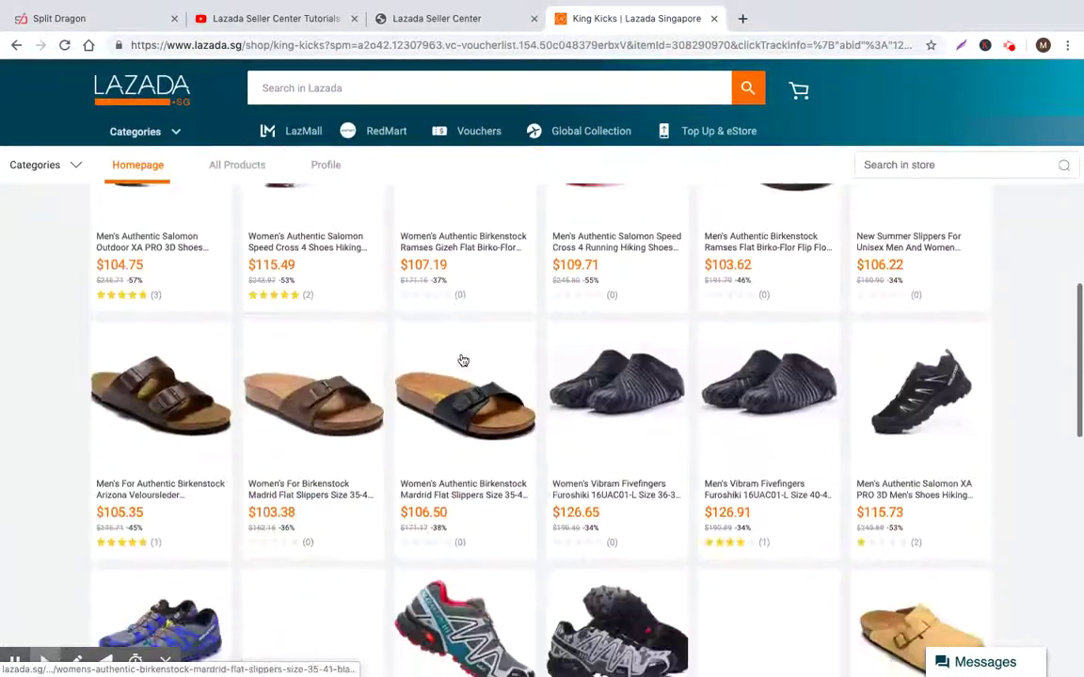
{"action": "left_click", "coordinate": [460, 358]}
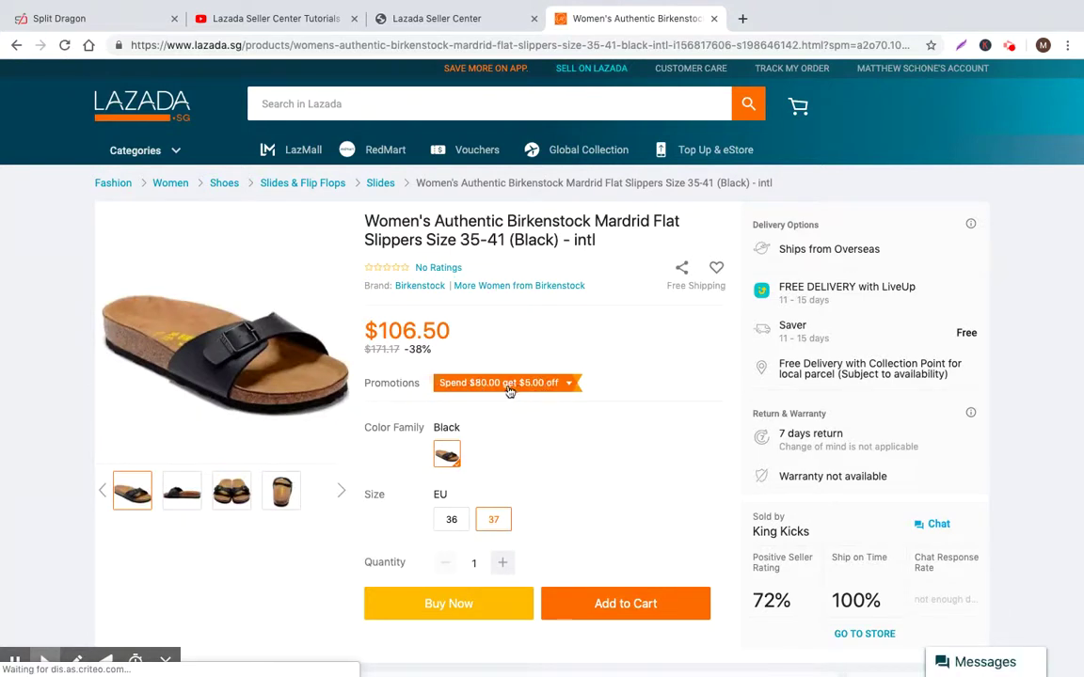
Expand the slippers' promotions and collect the "Spend $80.00 get $5.00 off" voucher.
{"action": "left_click", "coordinate": [564, 384]}
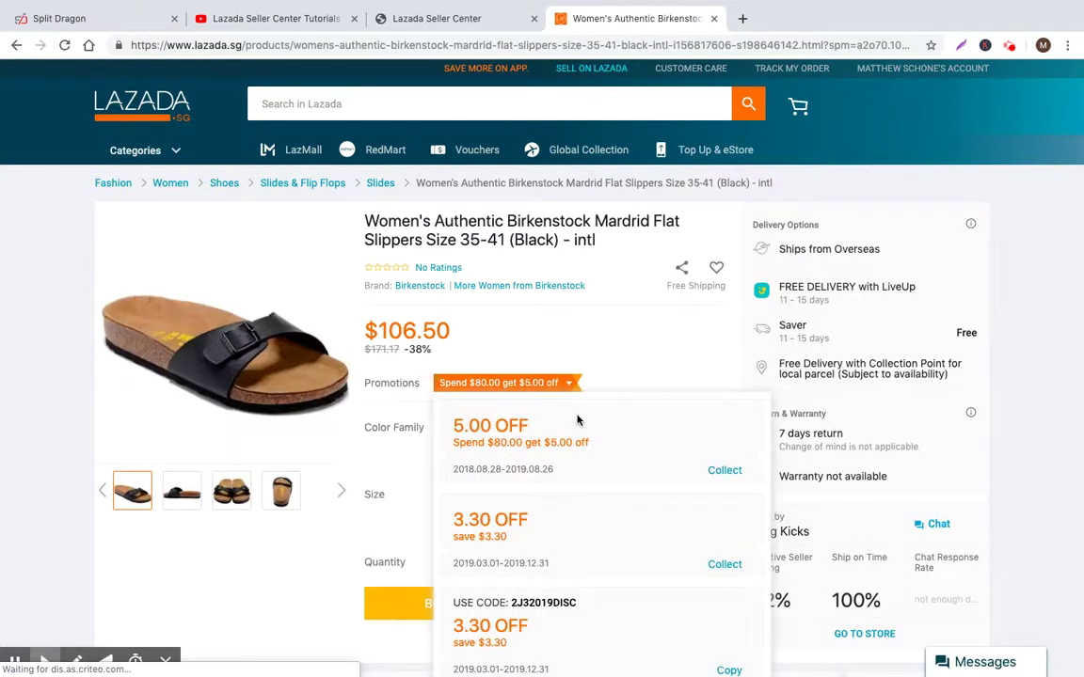
{"action": "scroll", "coordinate": [577, 419], "scroll_direction": "down", "scroll_amount": 1}
{"action": "scroll", "coordinate": [565, 414], "scroll_direction": "up", "scroll_amount": 1}
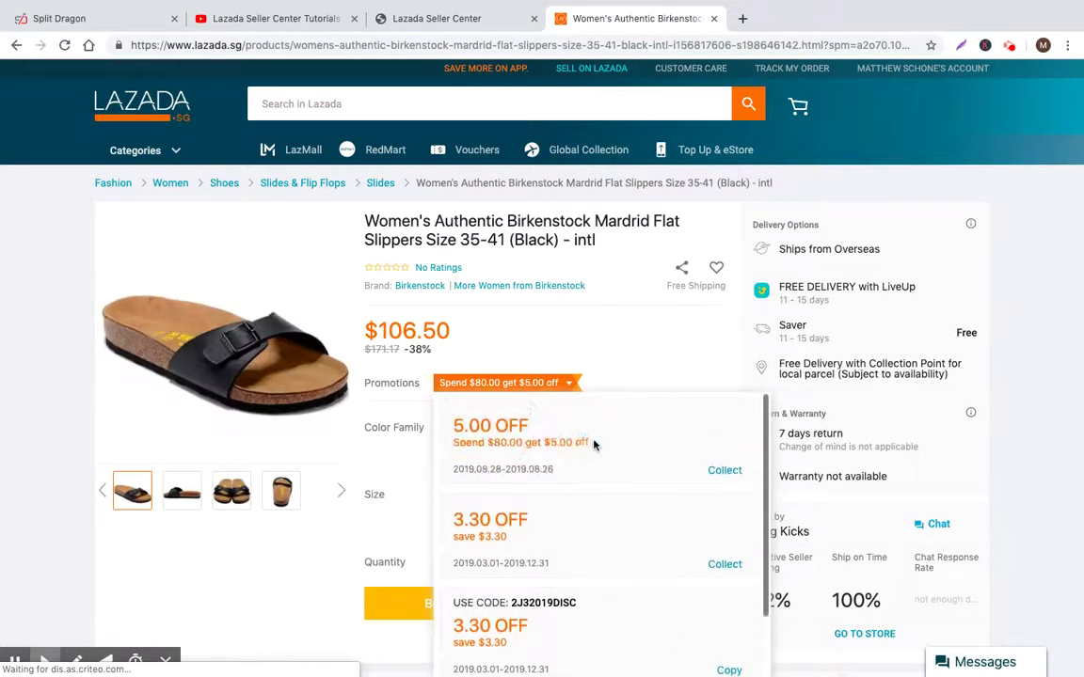
{"action": "left_click", "coordinate": [722, 472]}
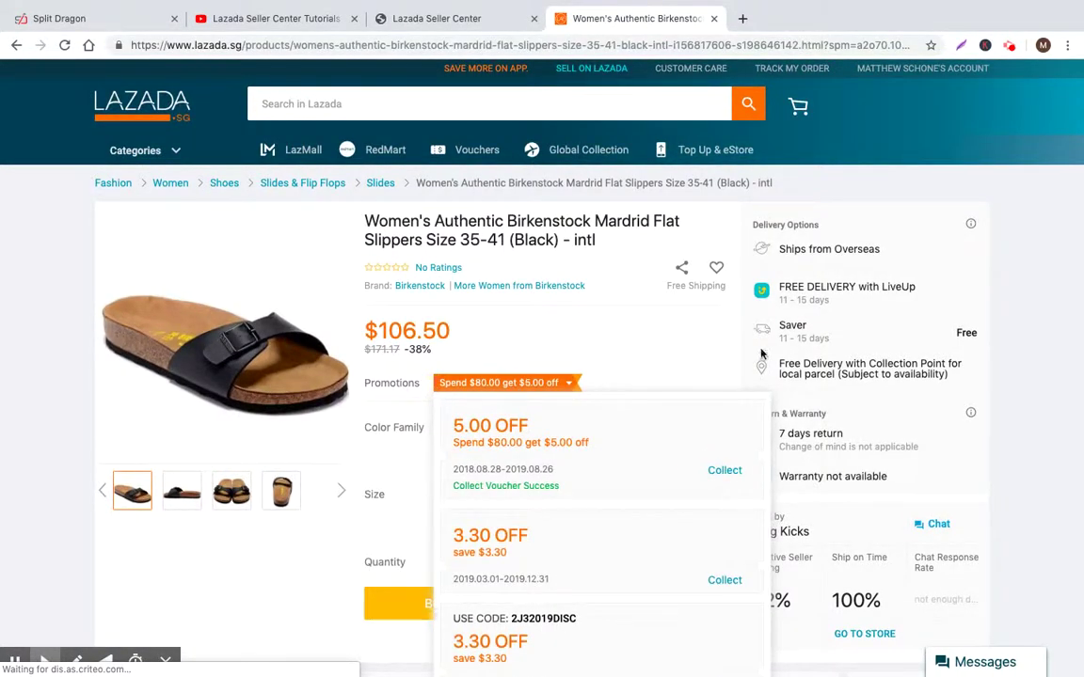
{"action": "left_click", "coordinate": [1033, 423]}
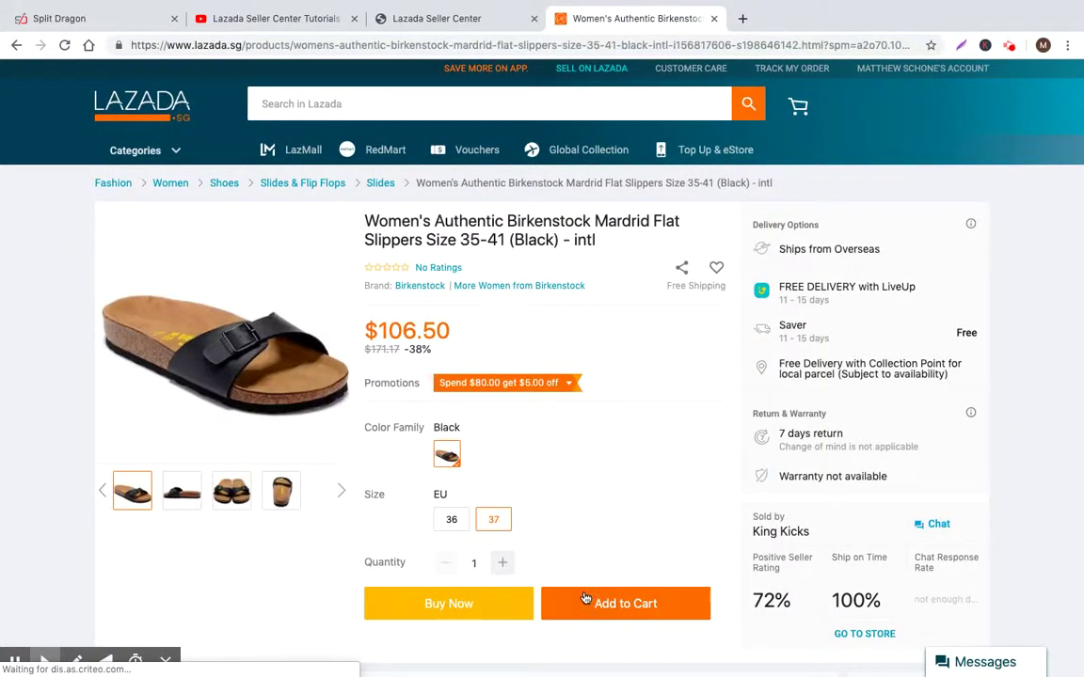
Add the black size 37 slippers to the cart, dismiss the cart summary and return to the public Vouchers page.
{"action": "left_click", "coordinate": [585, 598]}
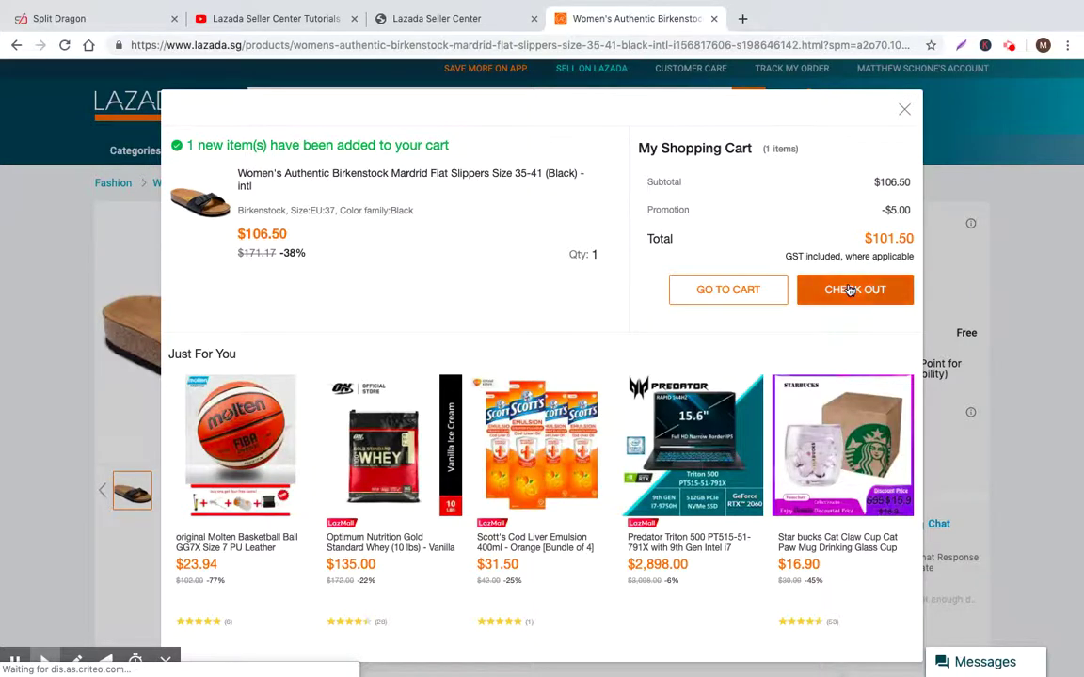
{"action": "double_click", "coordinate": [904, 111]}
{"action": "left_click", "coordinate": [904, 113]}
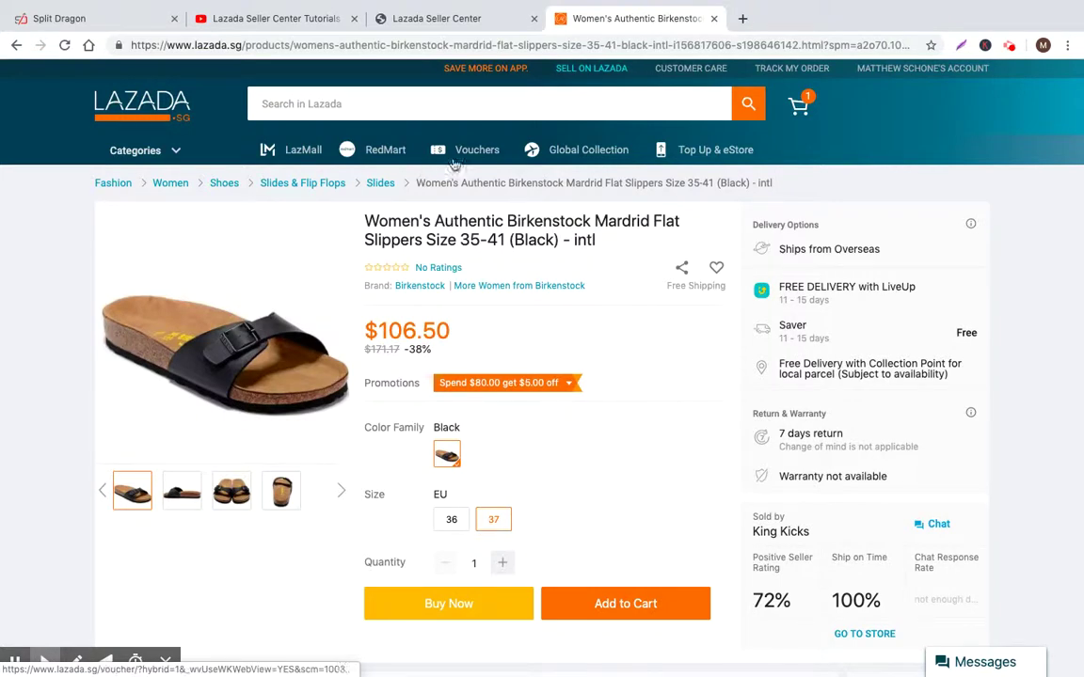
{"action": "left_click", "coordinate": [439, 152]}
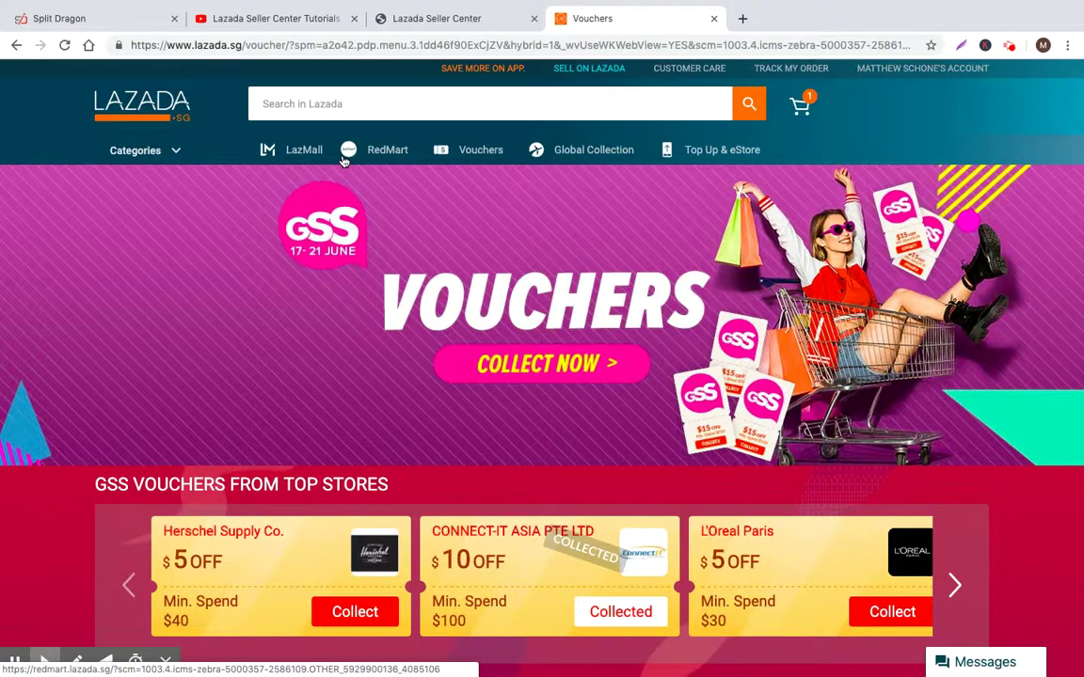
Switch to Lazada Seller Center and start a new voucher from the Seller Voucher promotions list.
{"action": "left_click", "coordinate": [390, 18]}
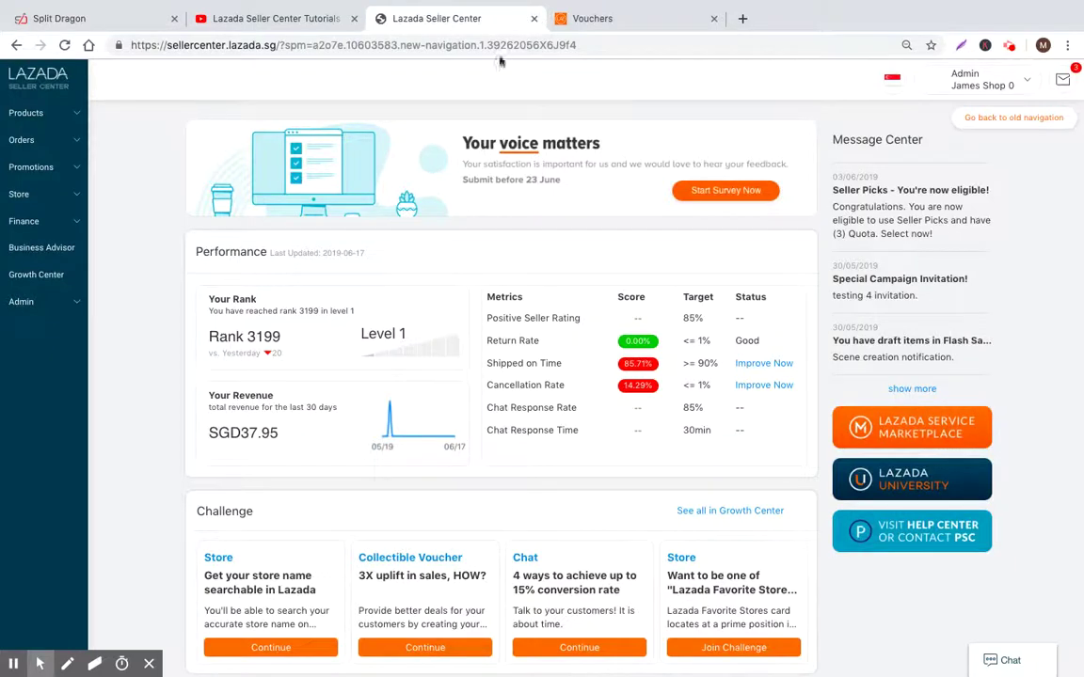
{"action": "scroll", "coordinate": [489, 144], "scroll_direction": "down", "scroll_amount": 1}
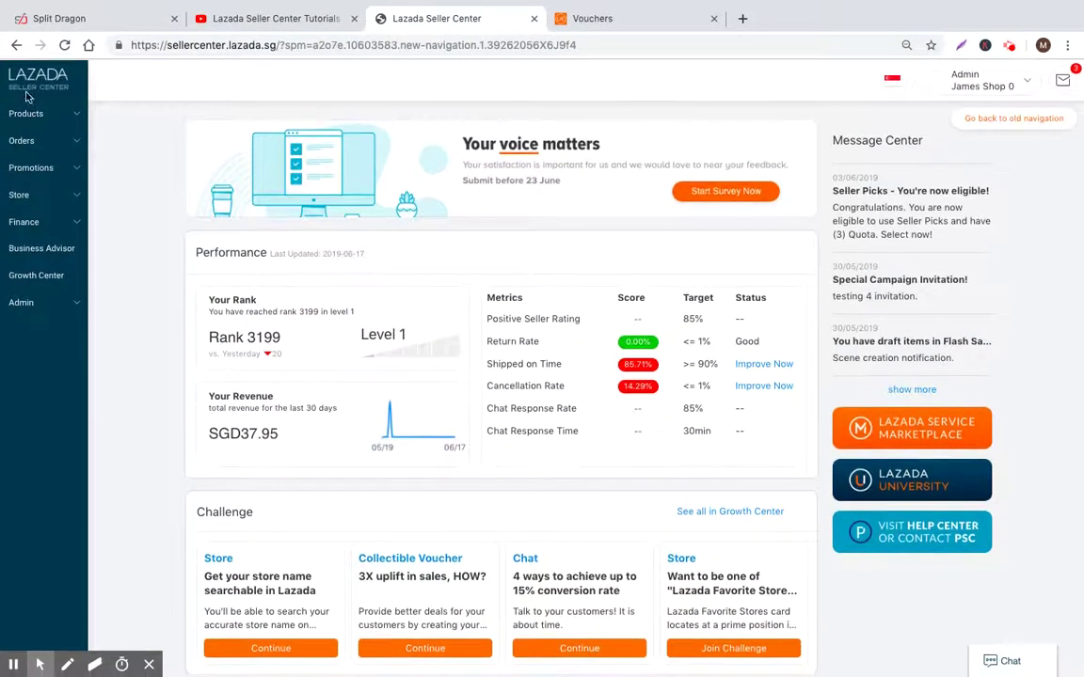
{"action": "left_click", "coordinate": [69, 171]}
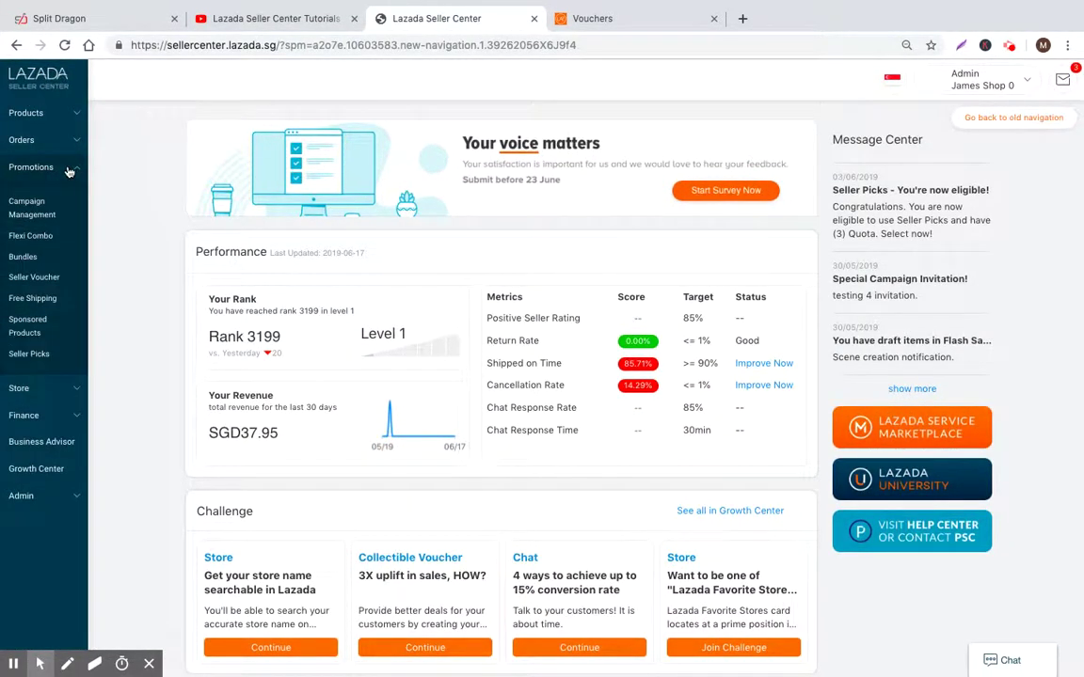
{"action": "left_click", "coordinate": [40, 278]}
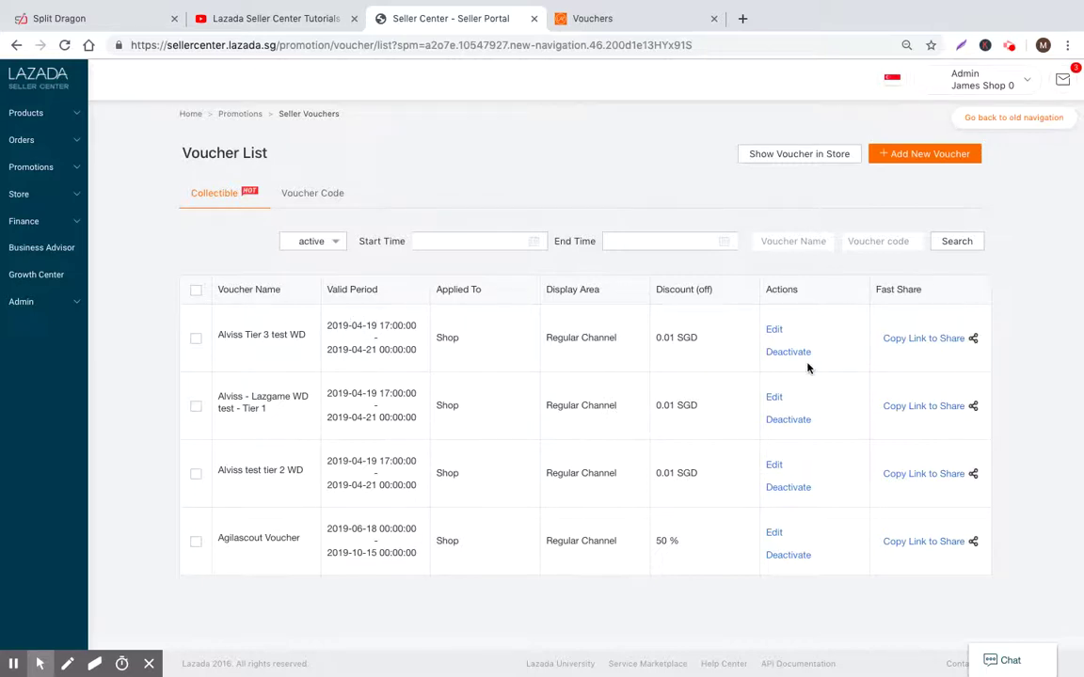
{"action": "left_click", "coordinate": [911, 158]}
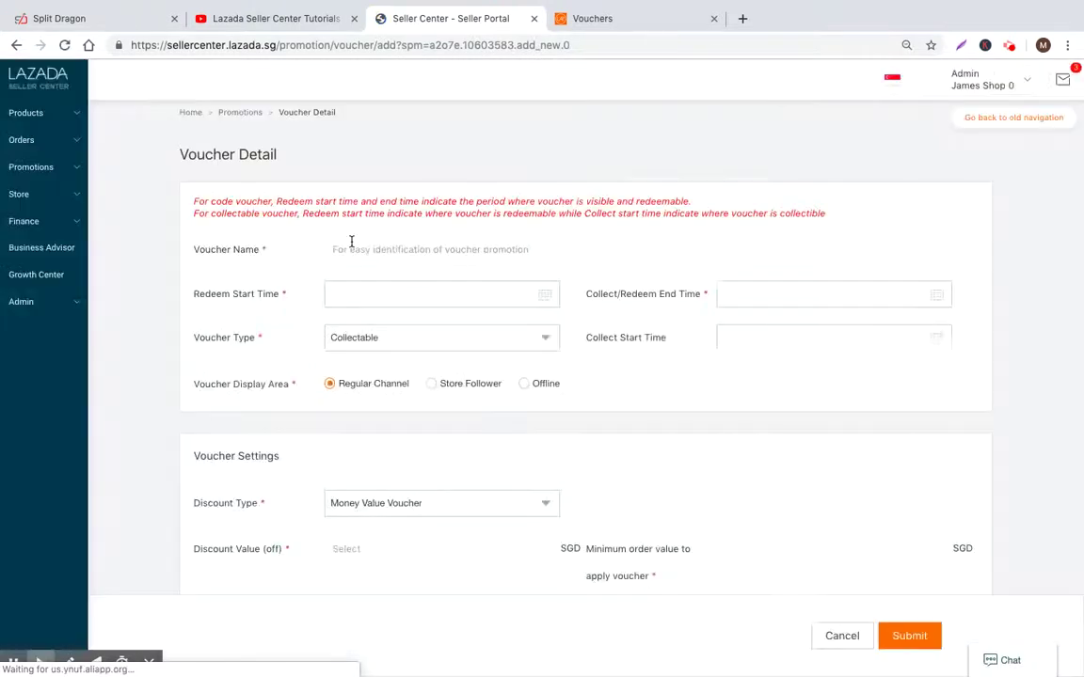
{"action": "left_click", "coordinate": [455, 251]}
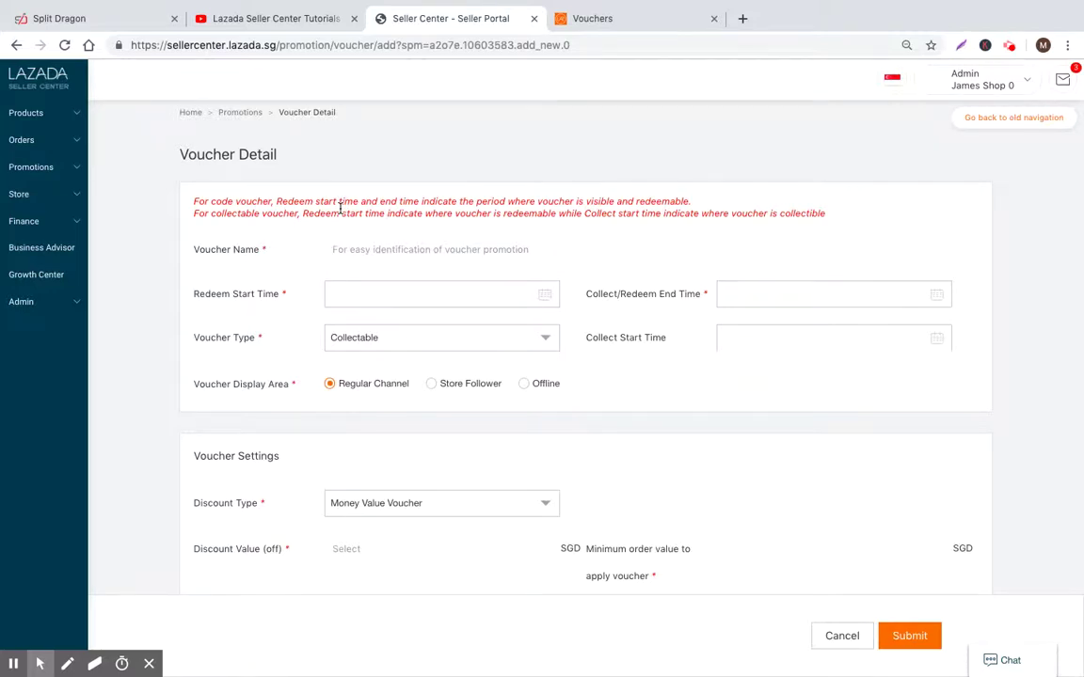
{"action": "left_click", "coordinate": [343, 294]}
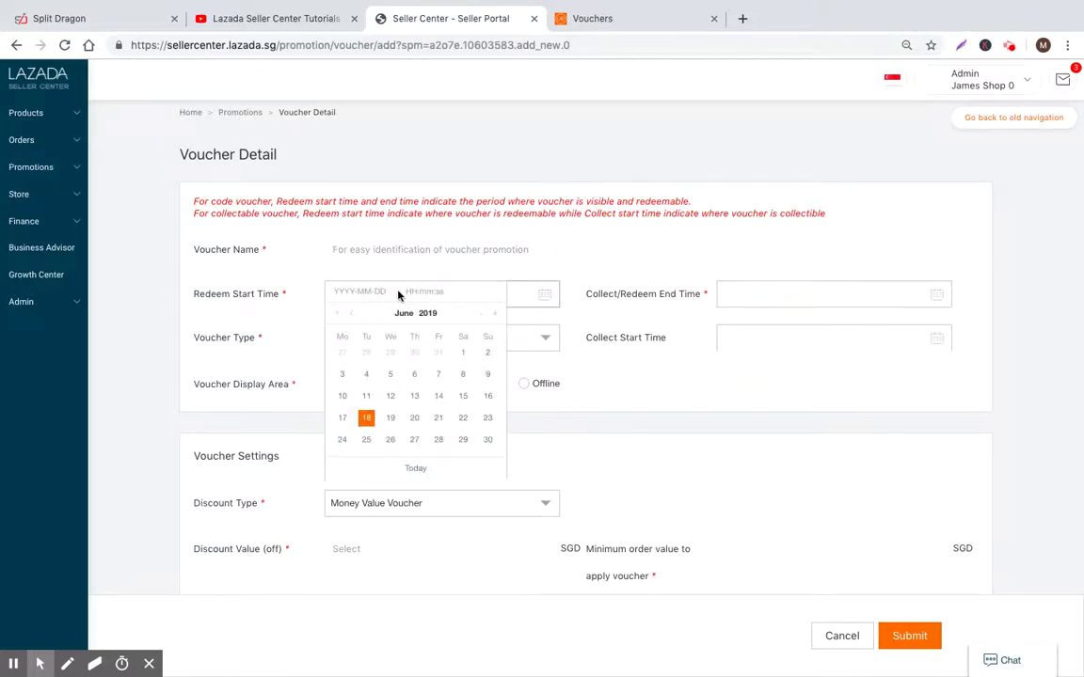
{"action": "left_click", "coordinate": [366, 418]}
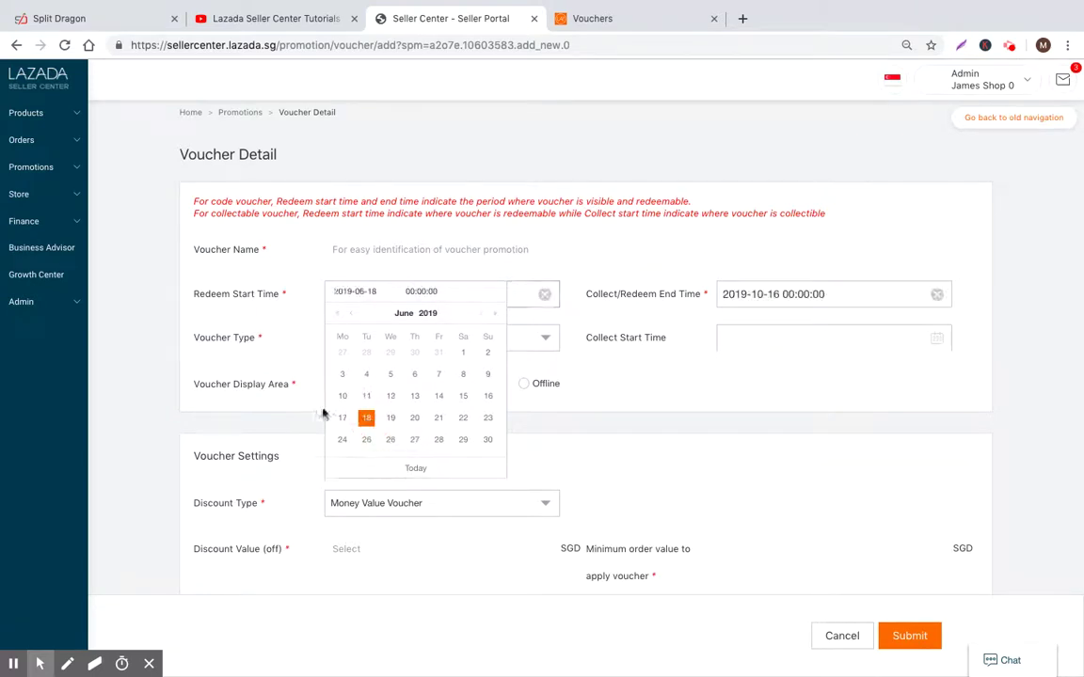
{"action": "left_click", "coordinate": [651, 288]}
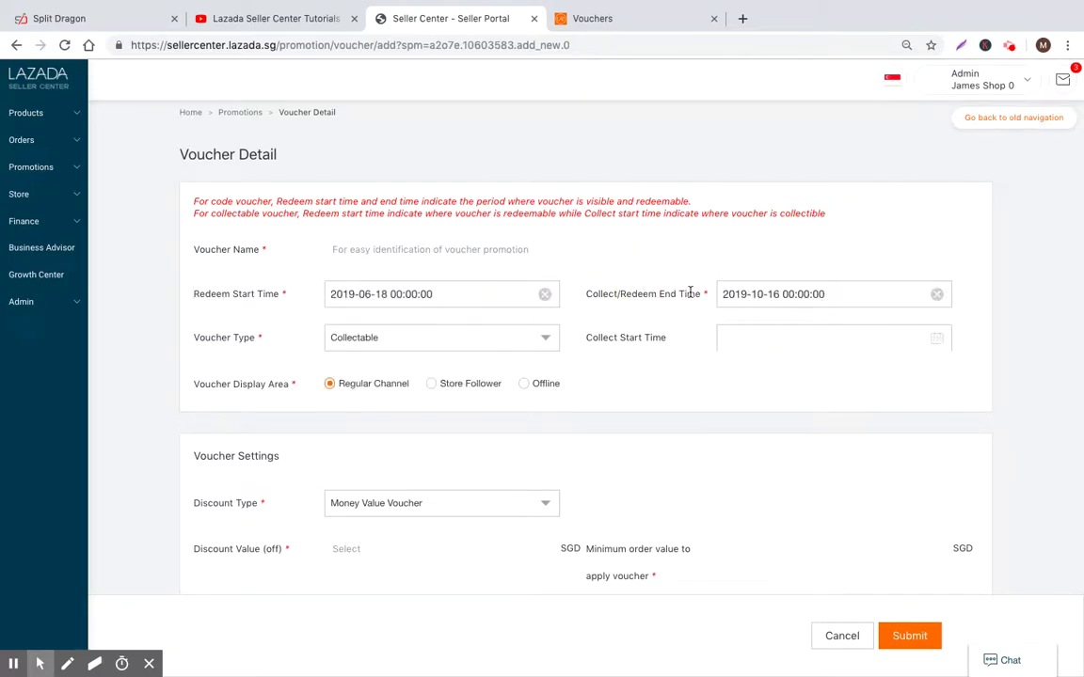
{"action": "left_click", "coordinate": [435, 250]}
{"action": "type", "text": "Matt's Test Voucher 1"}
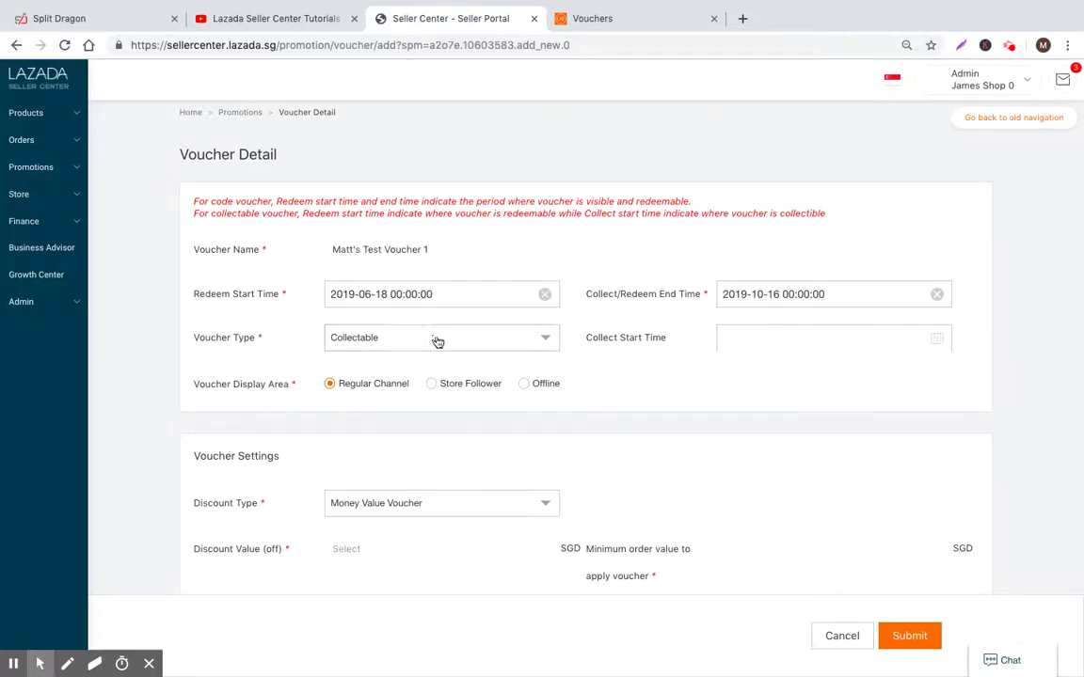
{"action": "left_click", "coordinate": [440, 339]}
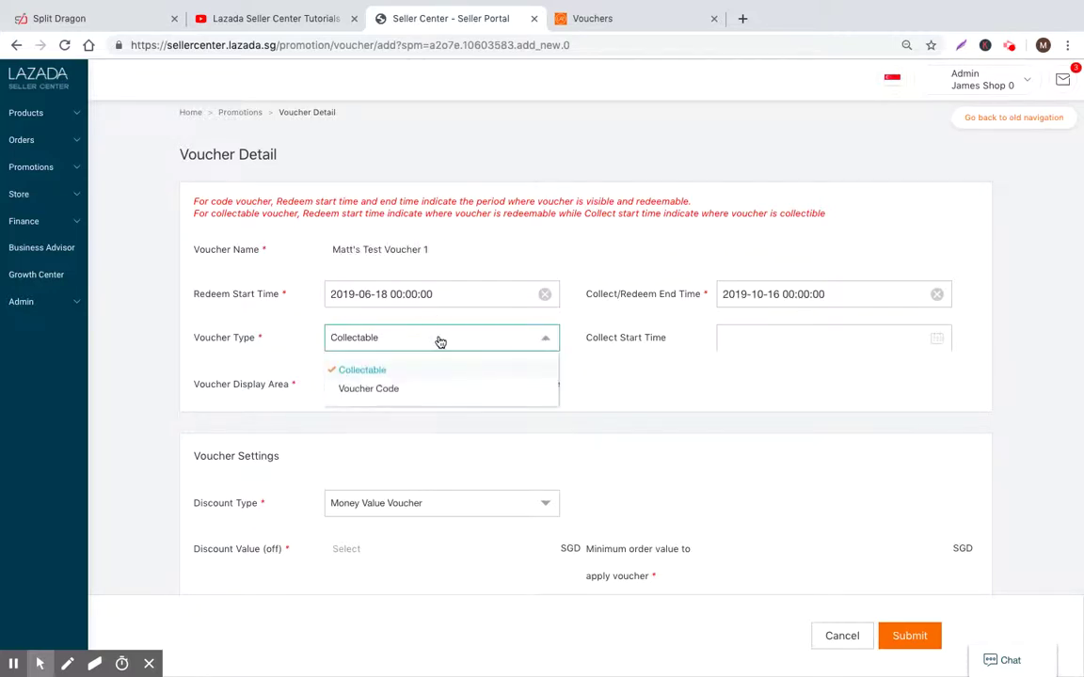
{"action": "left_click", "coordinate": [378, 372]}
Switch to the public Vouchers page, open the Xinshi Computers store and collect its "Spend $50.00 get $5.00 off" voucher.
{"action": "left_click", "coordinate": [637, 28]}
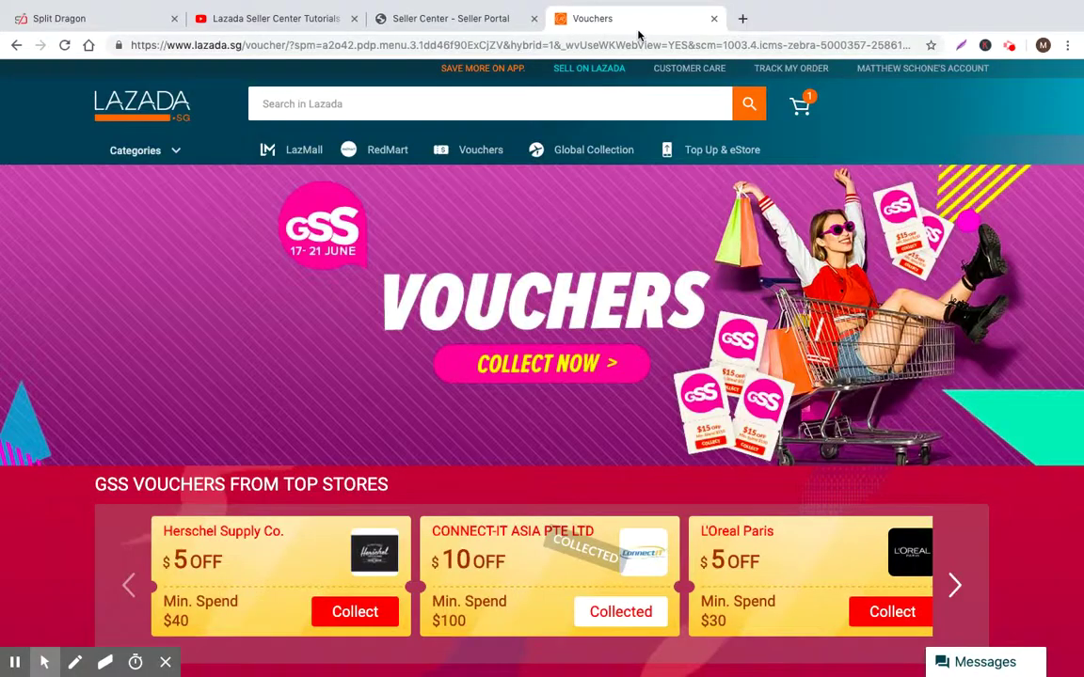
{"action": "scroll", "coordinate": [576, 386], "scroll_direction": "down", "scroll_amount": 10}
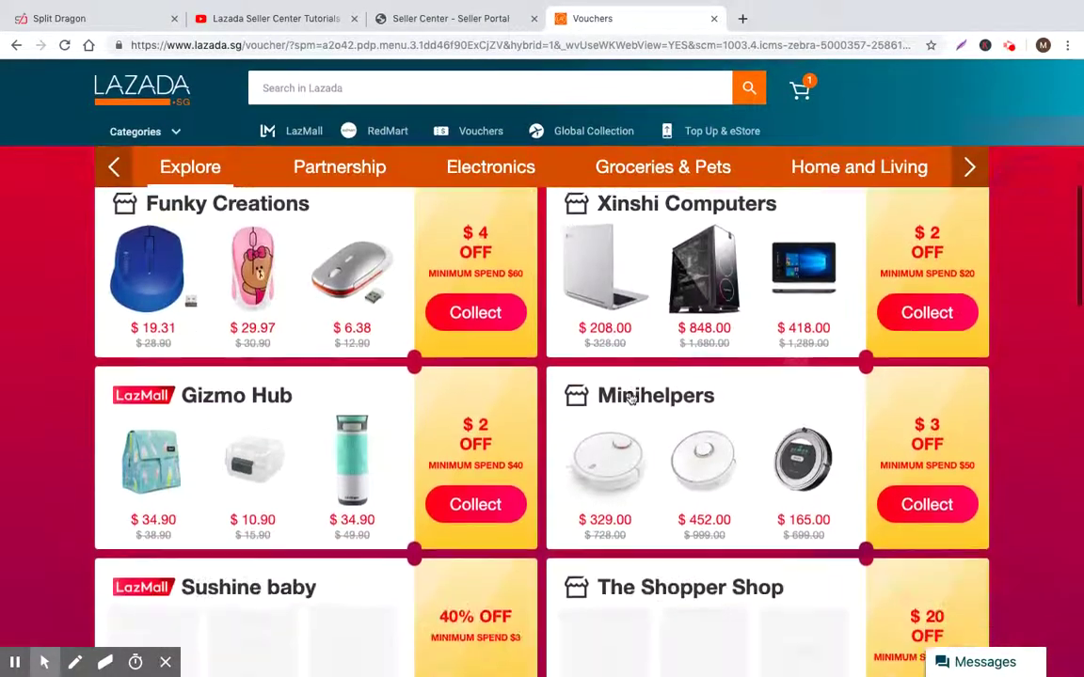
{"action": "left_click", "coordinate": [700, 273]}
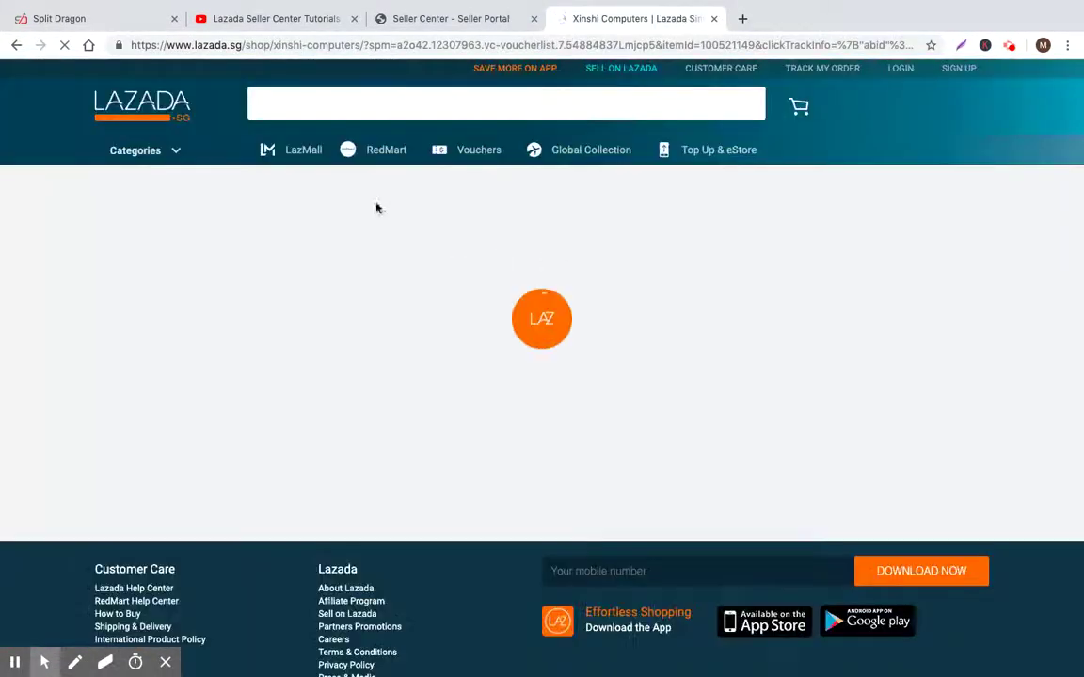
{"action": "scroll", "coordinate": [499, 292], "scroll_direction": "down", "scroll_amount": 15}
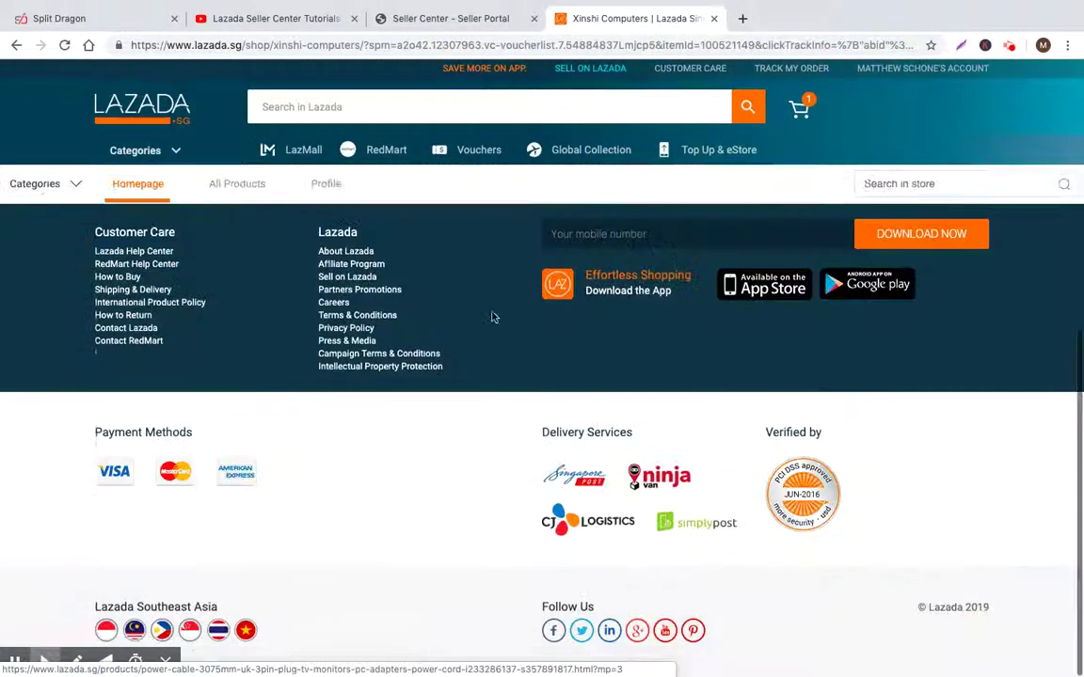
{"action": "scroll", "coordinate": [491, 317], "scroll_direction": "up", "scroll_amount": 3}
{"action": "left_click", "coordinate": [498, 345]}
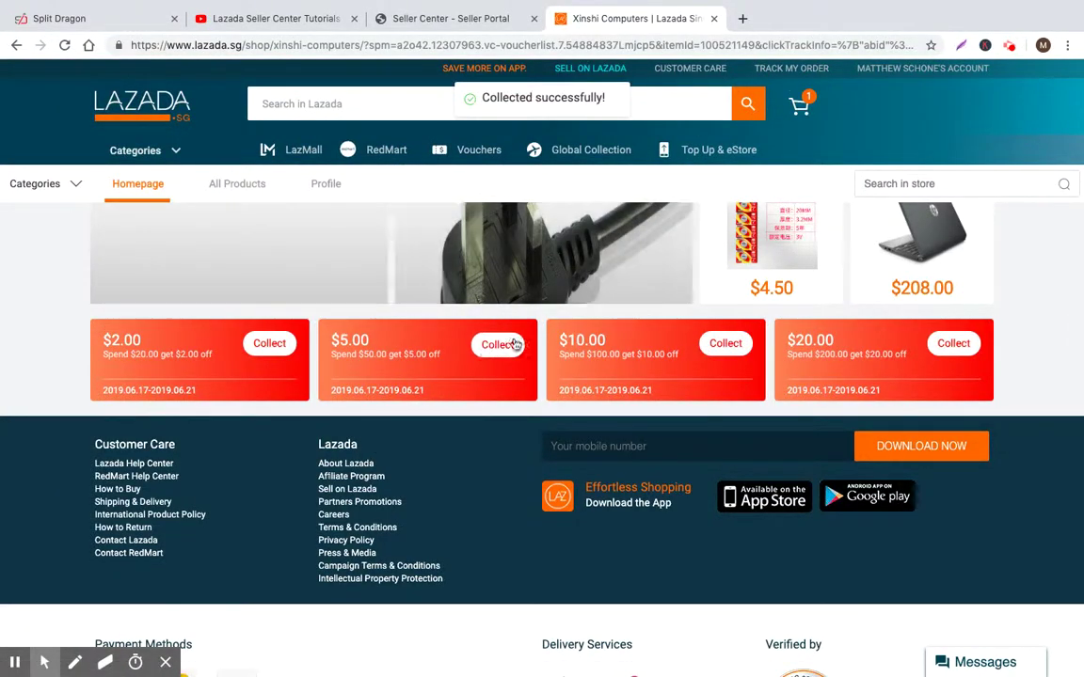
Review the voucher row on the Xinshi Computers homepage and open the Power Cable 3*0.75mm UK 3pin Plug product.
{"action": "scroll", "coordinate": [527, 348], "scroll_direction": "up", "scroll_amount": 4}
{"action": "scroll", "coordinate": [520, 297], "scroll_direction": "down", "scroll_amount": 3}
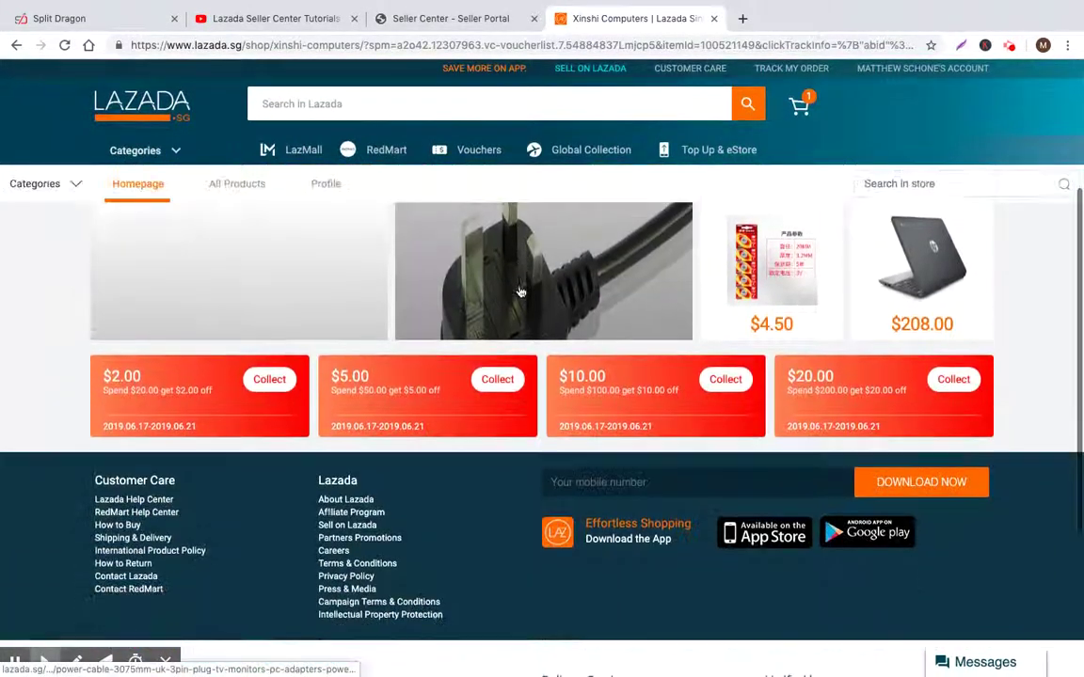
{"action": "scroll", "coordinate": [521, 294], "scroll_direction": "down", "scroll_amount": 1}
{"action": "scroll", "coordinate": [517, 311], "scroll_direction": "up", "scroll_amount": 2}
{"action": "left_click", "coordinate": [513, 325]}
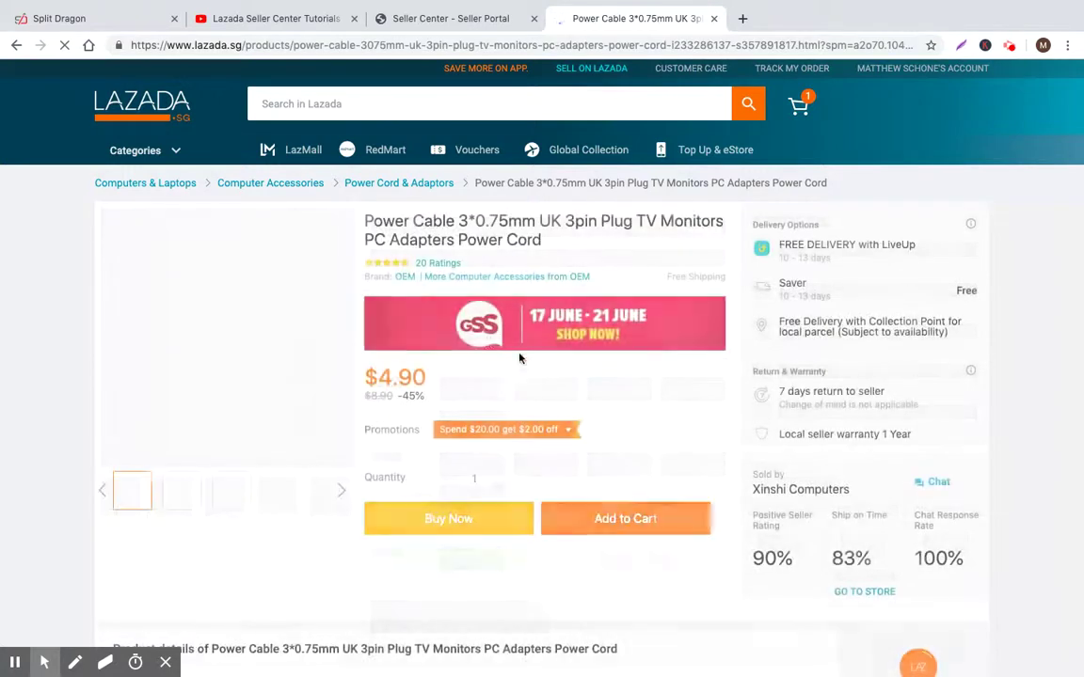
Expand the power cable's promotions and collect the "Spend $20.00 get $2.00 off" voucher.
{"action": "left_click", "coordinate": [524, 438]}
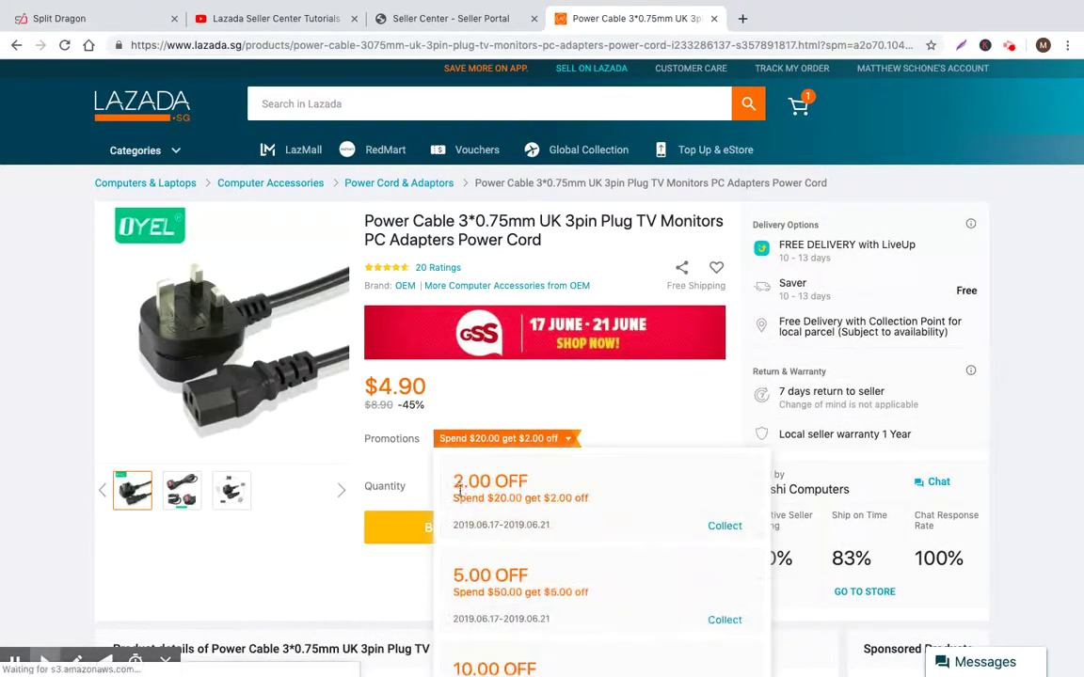
{"action": "left_click", "coordinate": [724, 527]}
{"action": "left_click", "coordinate": [658, 404]}
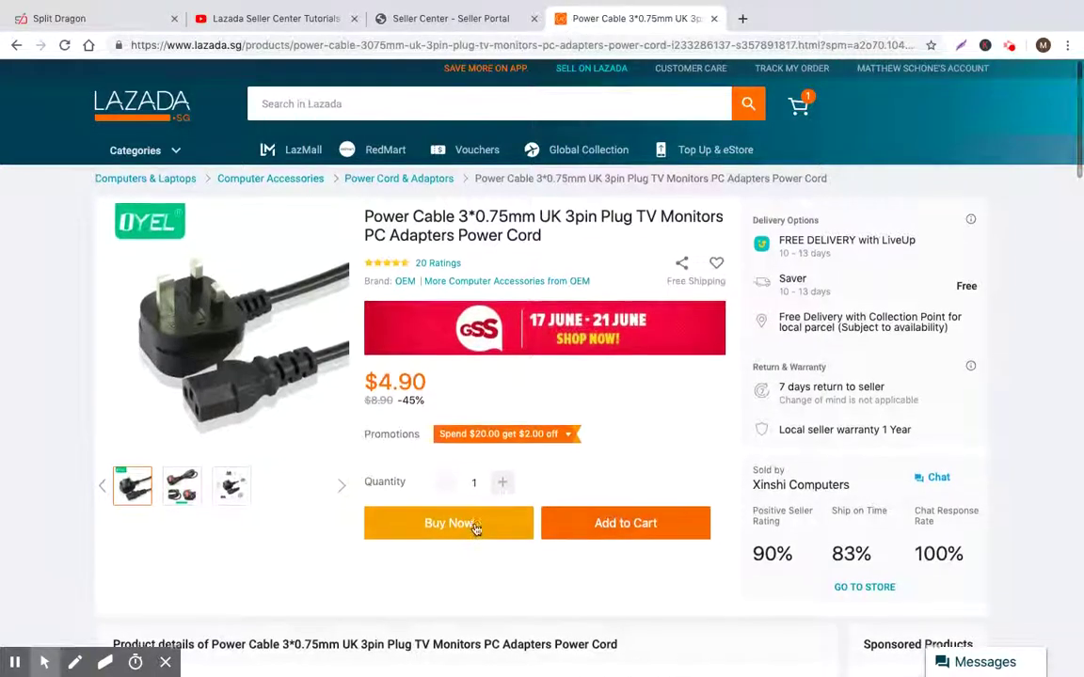
Add the power cable to the cart, then view its Buy Now checkout page and return to the product page.
{"action": "left_click", "coordinate": [619, 521]}
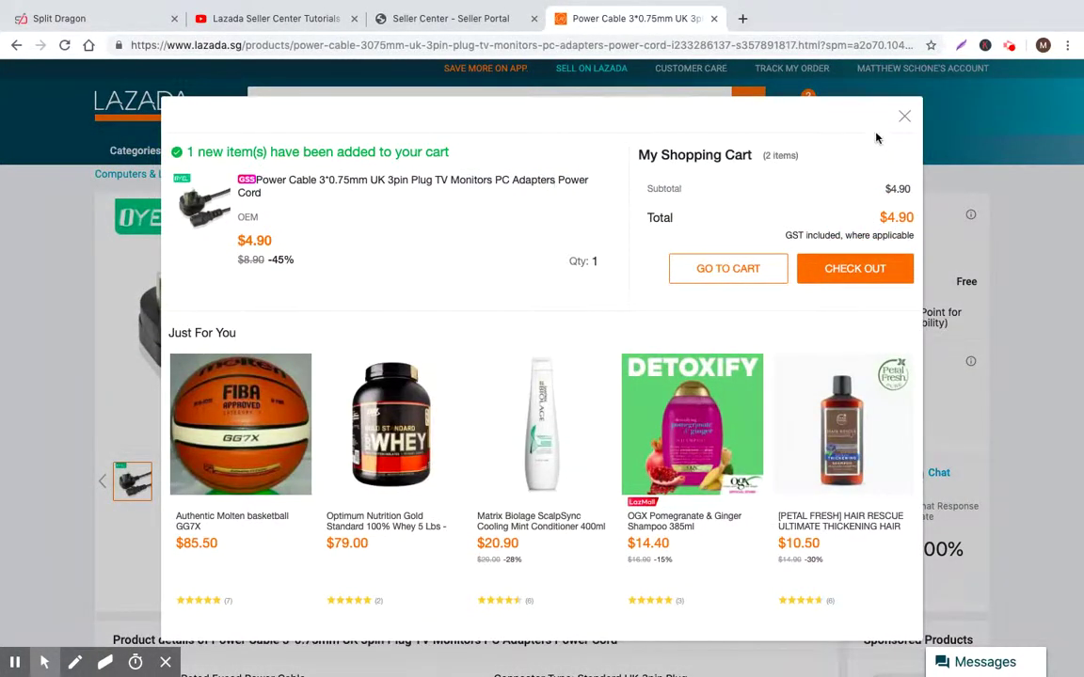
{"action": "left_click", "coordinate": [903, 116]}
{"action": "left_click", "coordinate": [469, 519]}
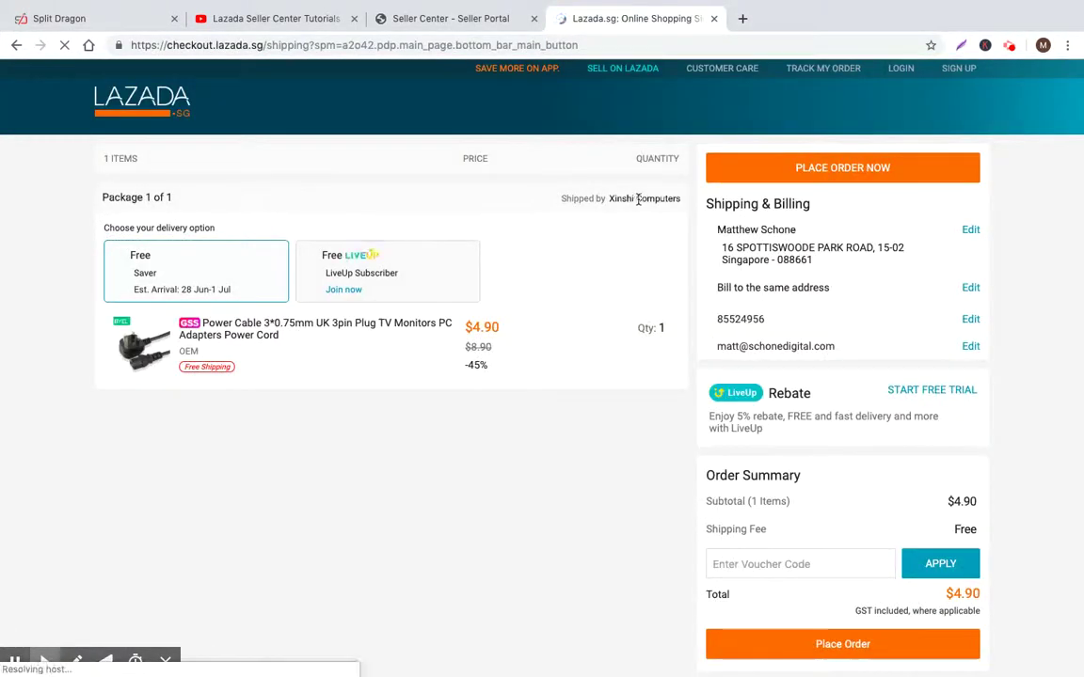
{"action": "scroll", "coordinate": [752, 414], "scroll_direction": "down", "scroll_amount": 2}
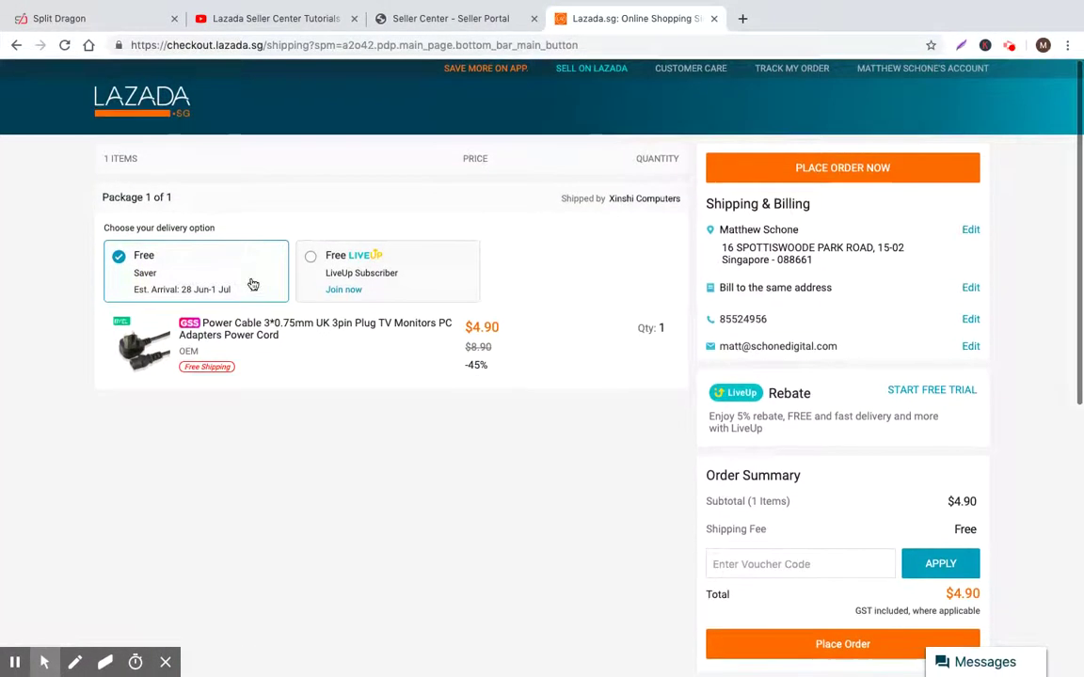
{"action": "left_click", "coordinate": [17, 45]}
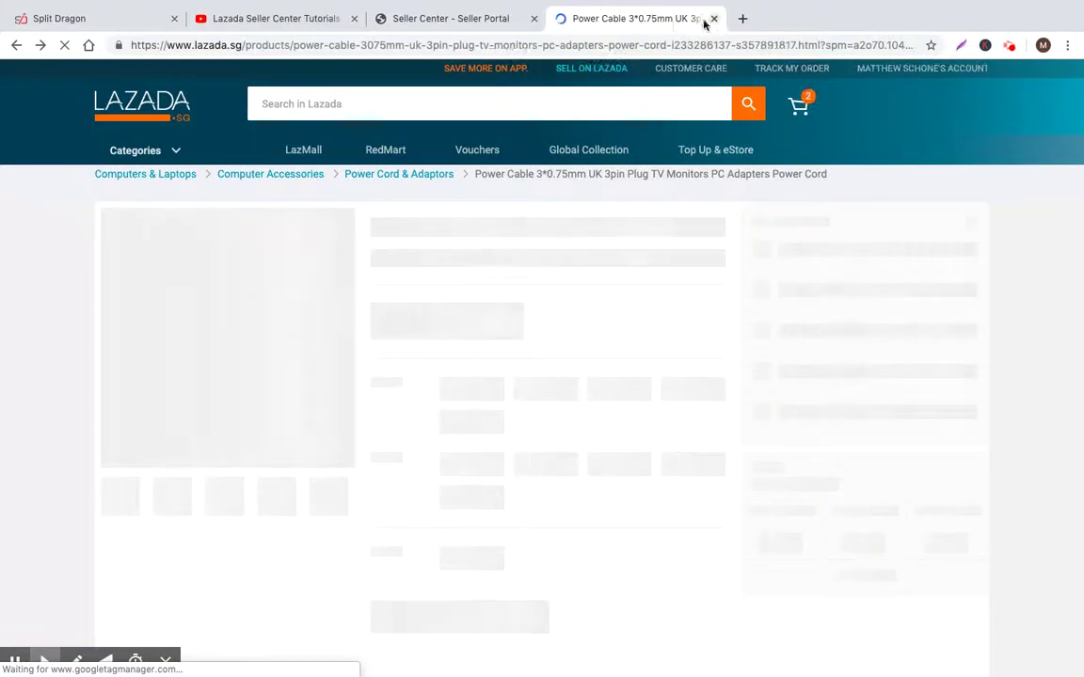
Switch to the Seller Center voucher form and change the voucher type to Voucher Code.
{"action": "left_click", "coordinate": [432, 21]}
{"action": "left_click", "coordinate": [416, 339]}
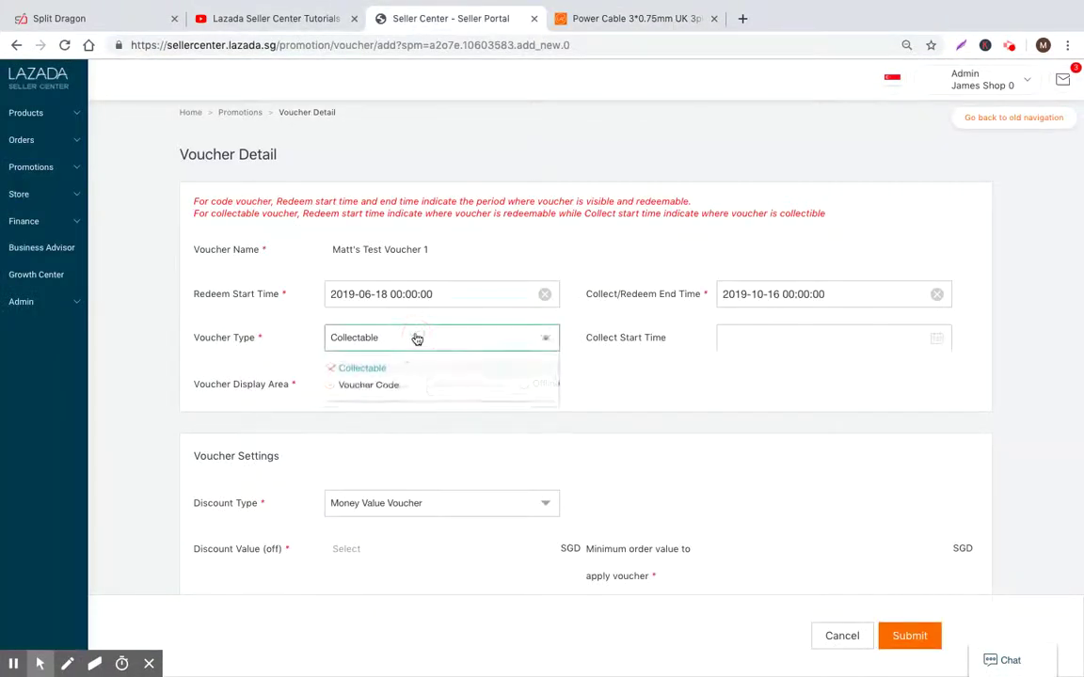
{"action": "left_click", "coordinate": [389, 385]}
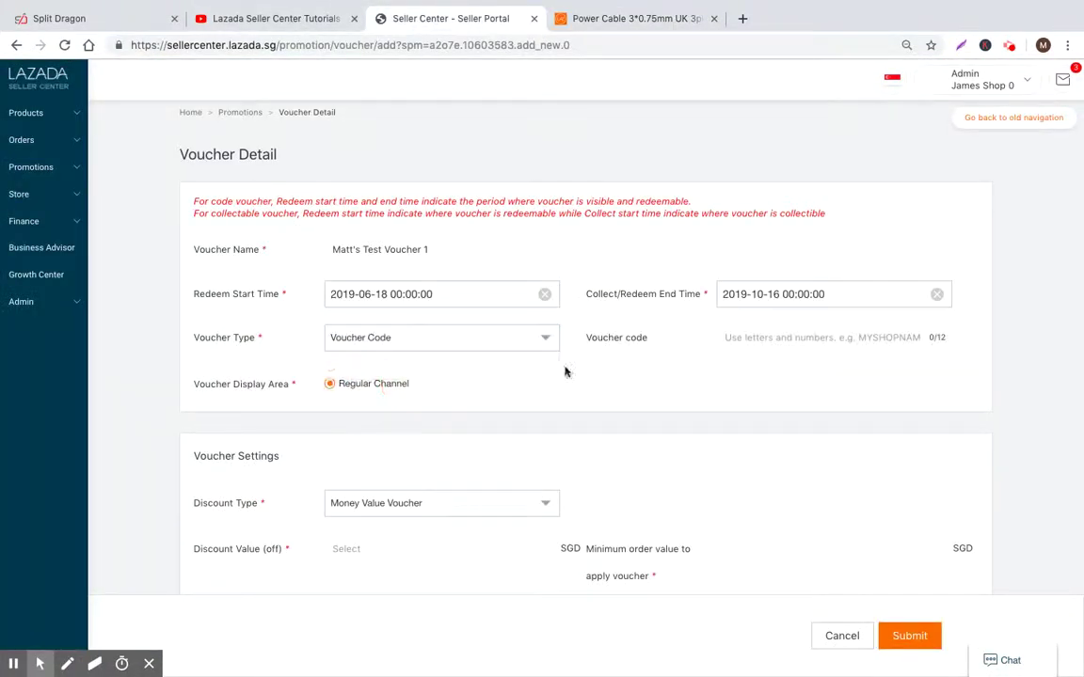
{"action": "left_click", "coordinate": [767, 337]}
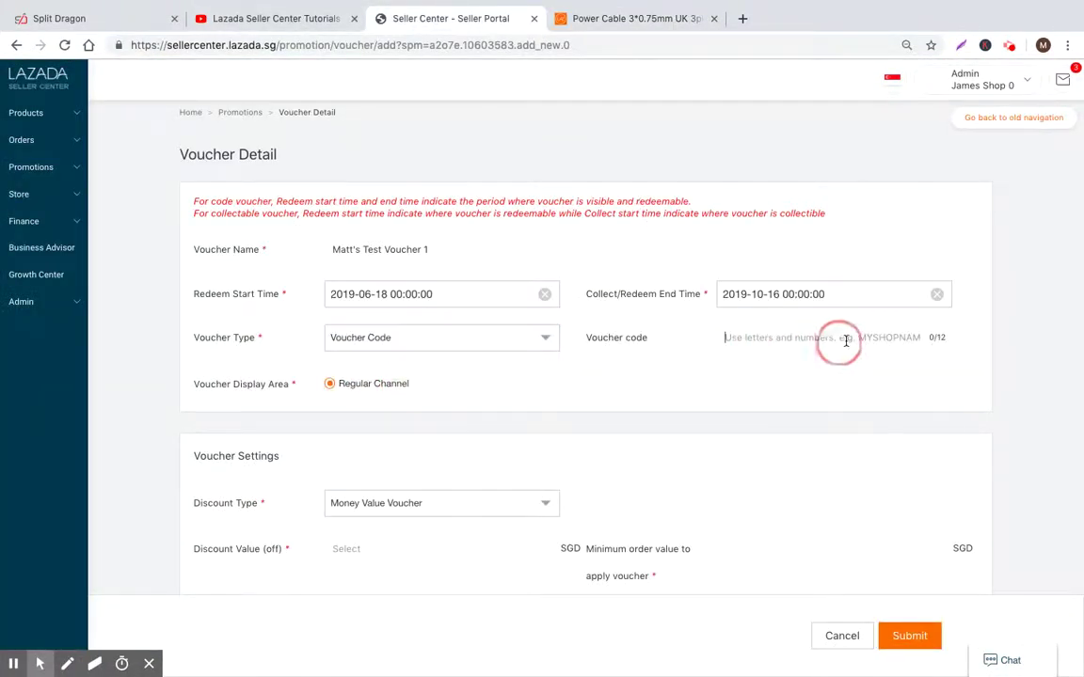
Compare the public power cable product page with the Voucher Detail form in Seller Center.
{"action": "left_click", "coordinate": [602, 21]}
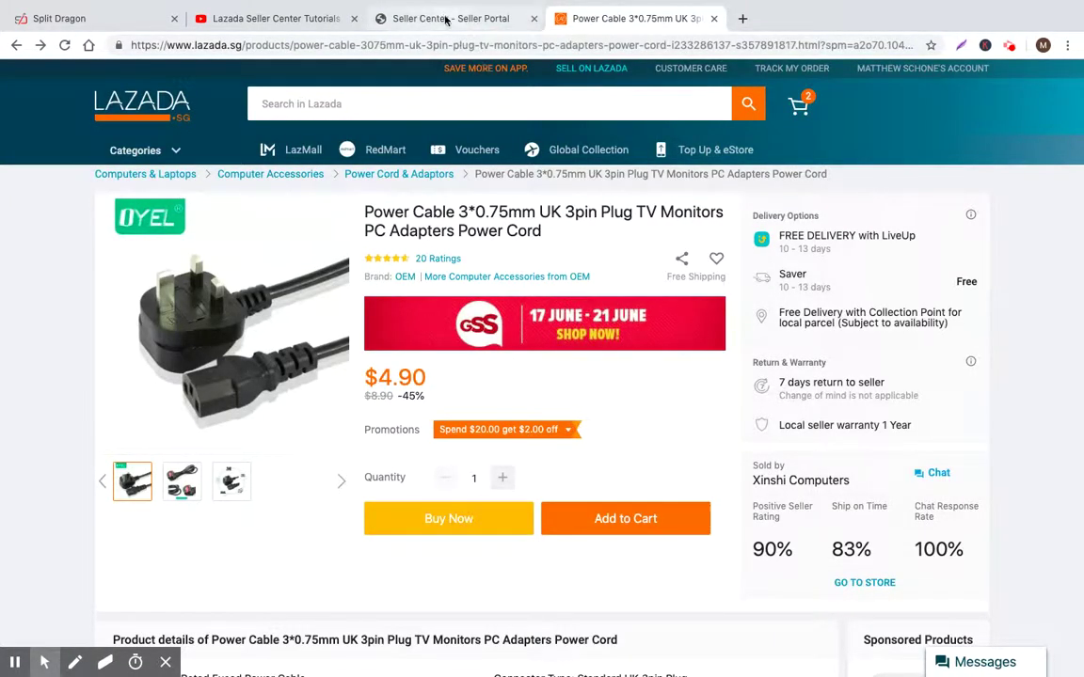
{"action": "left_click", "coordinate": [450, 19]}
{"action": "left_click", "coordinate": [624, 21]}
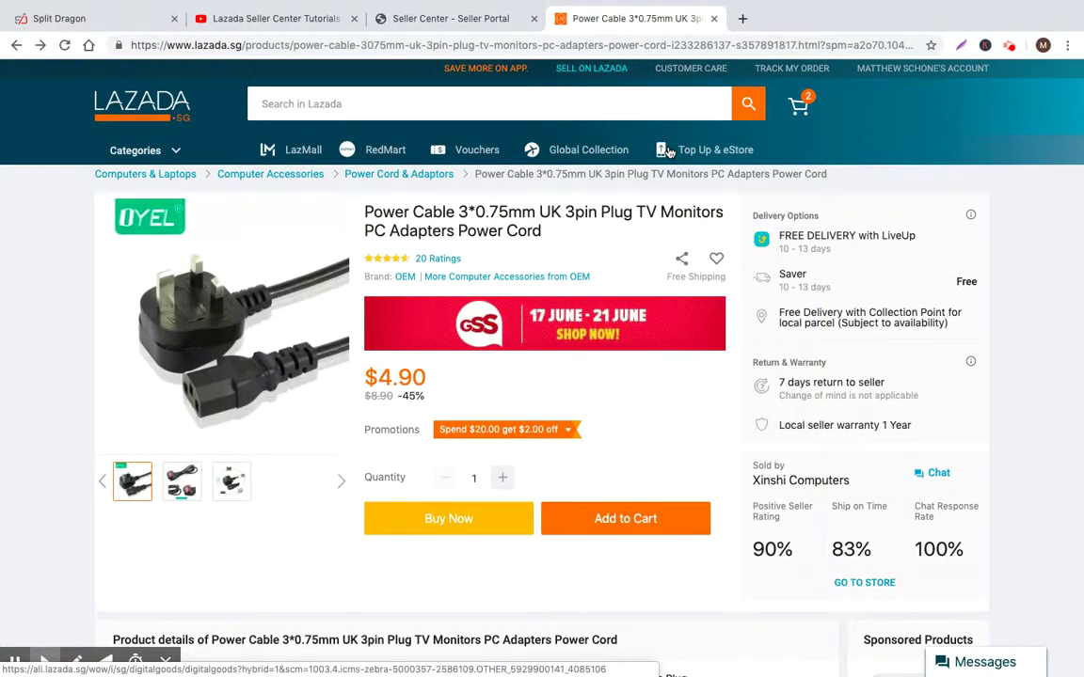
{"action": "left_click", "coordinate": [485, 27]}
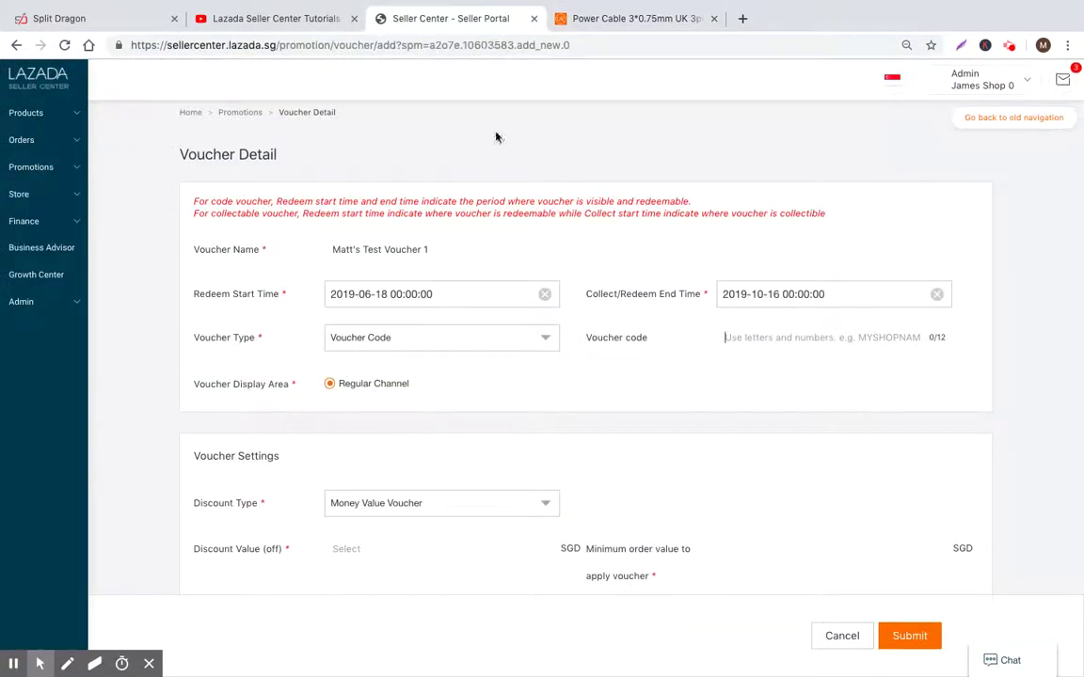
{"action": "left_click", "coordinate": [566, 11]}
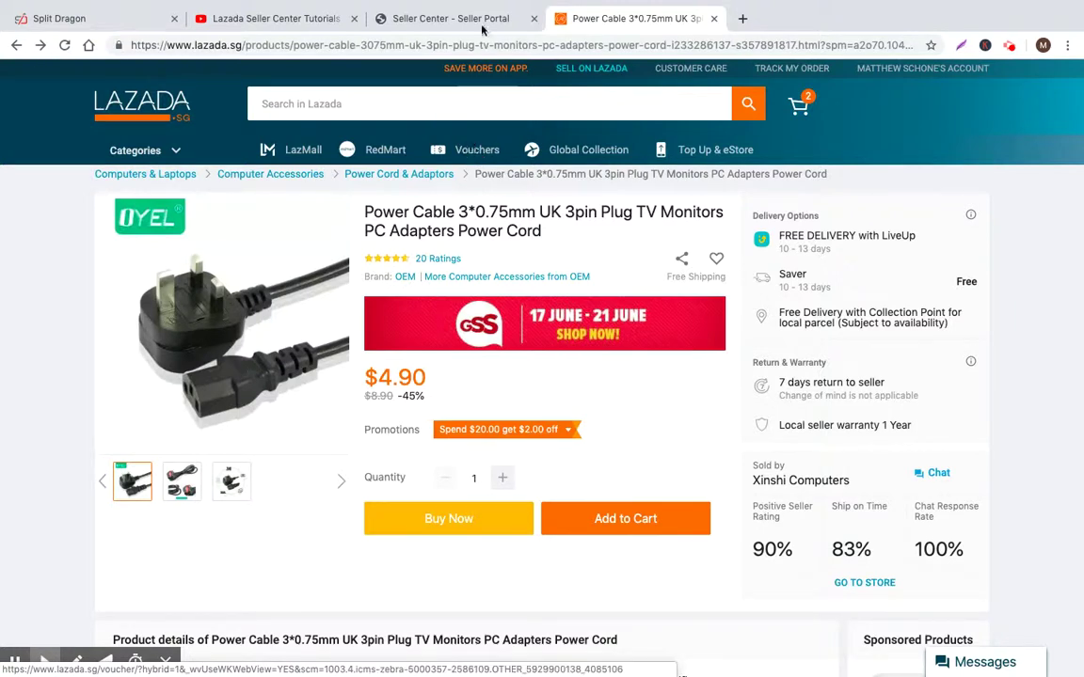
{"action": "left_click", "coordinate": [442, 18]}
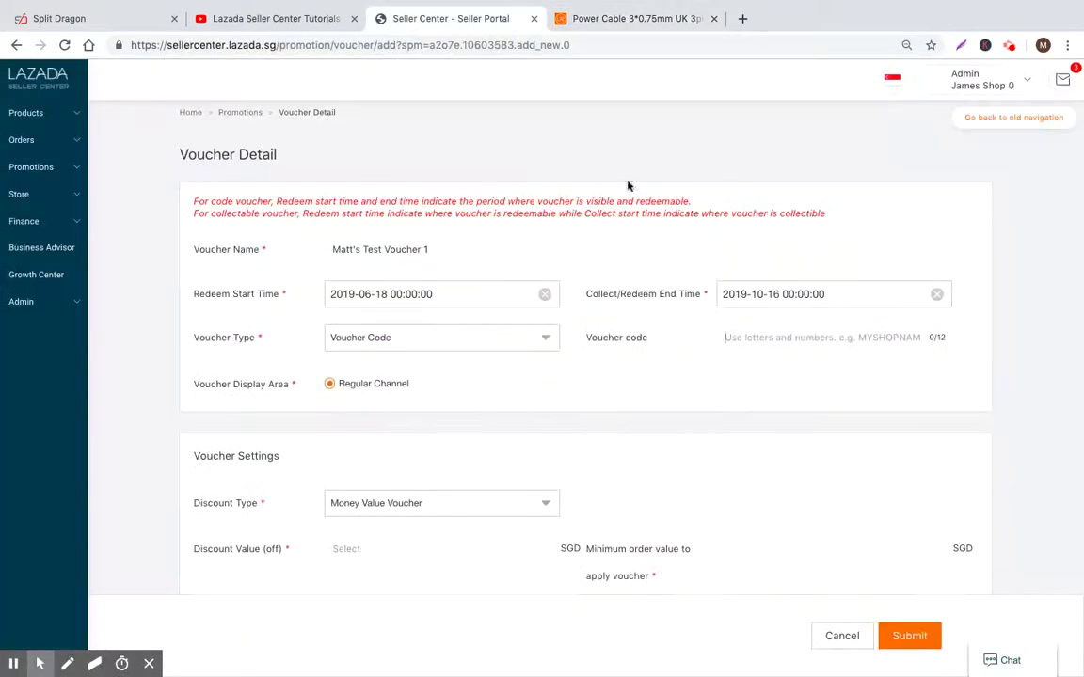
Keep the voucher type as Voucher Code and enter a 12-character test voucher code.
{"action": "left_click", "coordinate": [546, 345]}
{"action": "left_click", "coordinate": [411, 389]}
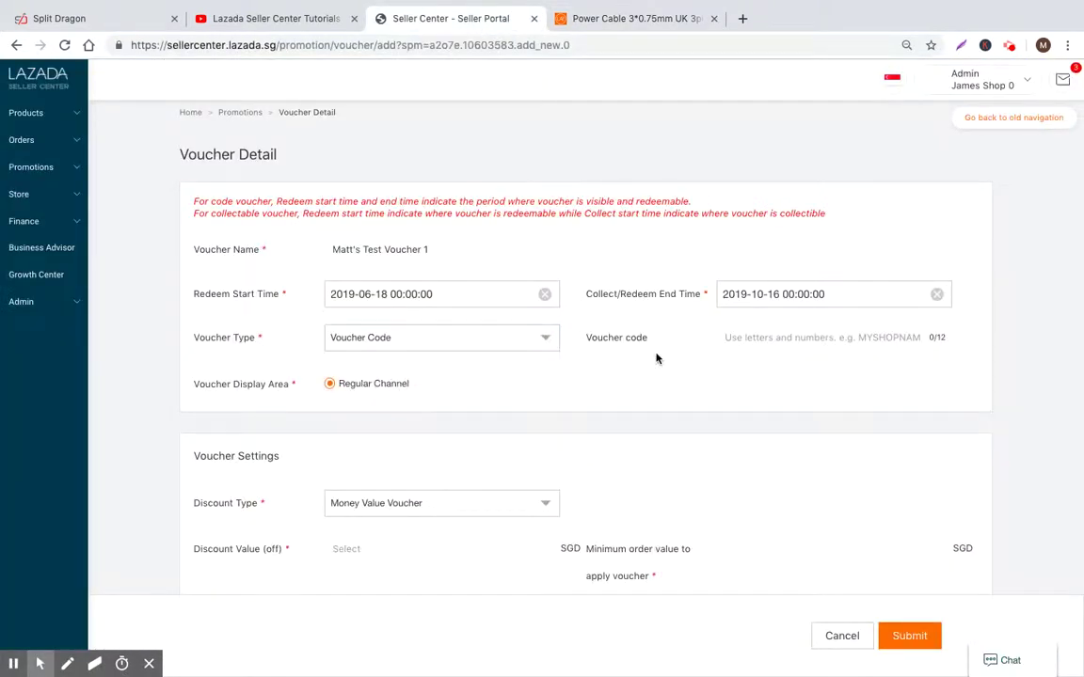
{"action": "left_click", "coordinate": [778, 340]}
{"action": "type", "text": "MATTSTESTVOU"}
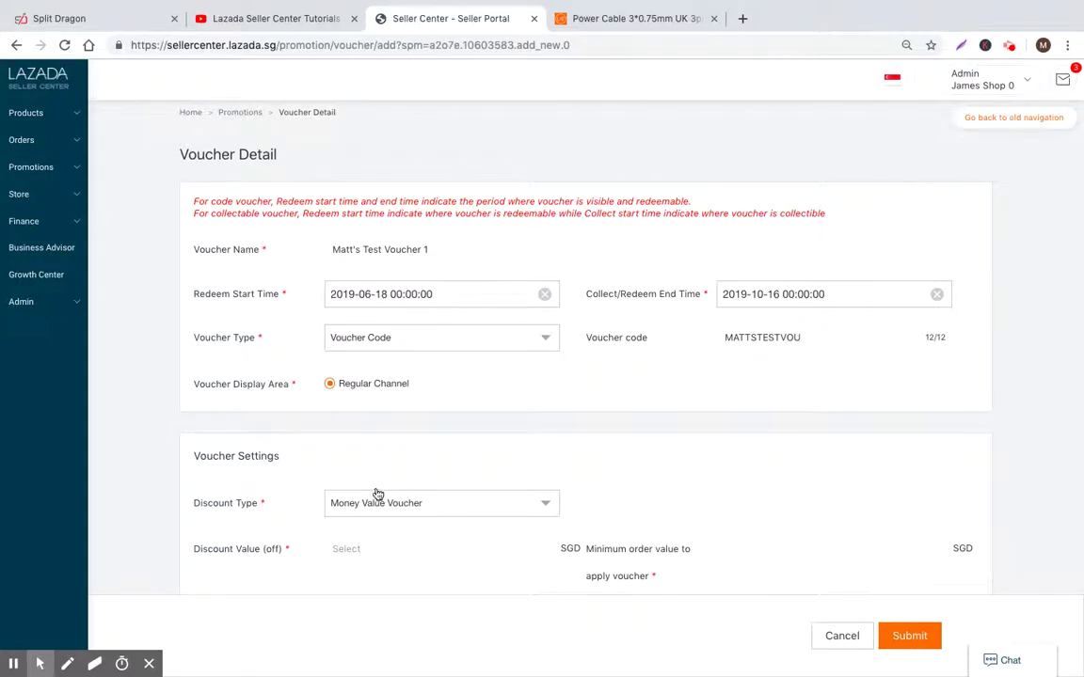
Review the discount type options and set the voucher's discount type to Percentage Value Voucher.
{"action": "scroll", "coordinate": [396, 499], "scroll_direction": "down", "scroll_amount": 1}
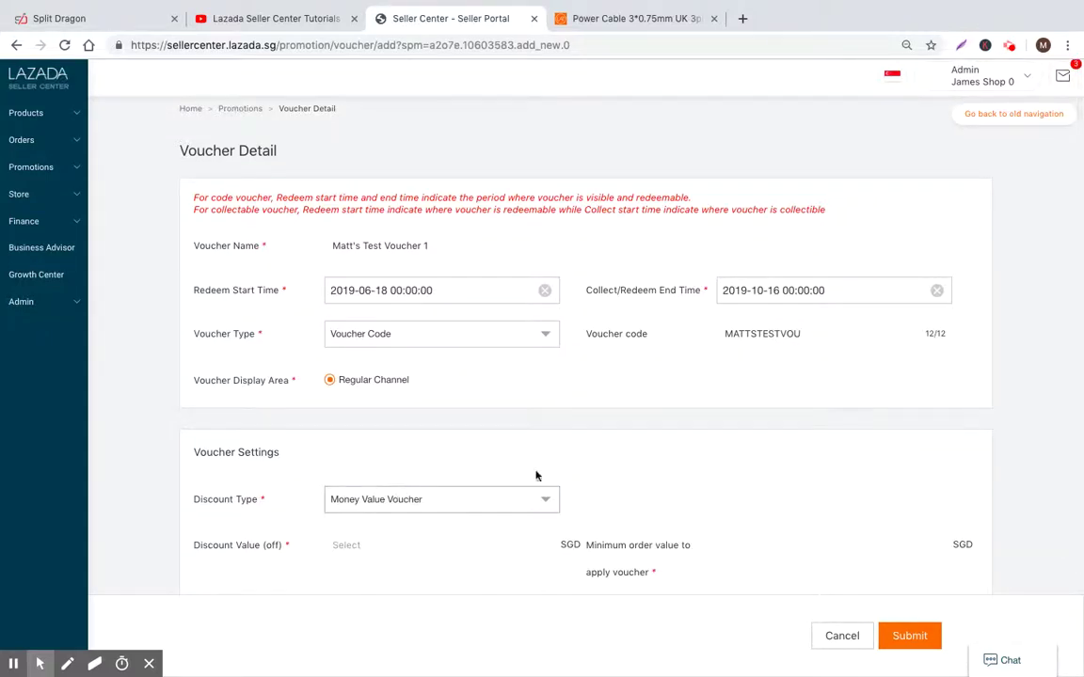
{"action": "left_click", "coordinate": [411, 500]}
{"action": "left_click", "coordinate": [471, 452]}
{"action": "left_click", "coordinate": [377, 553]}
{"action": "left_click", "coordinate": [479, 510]}
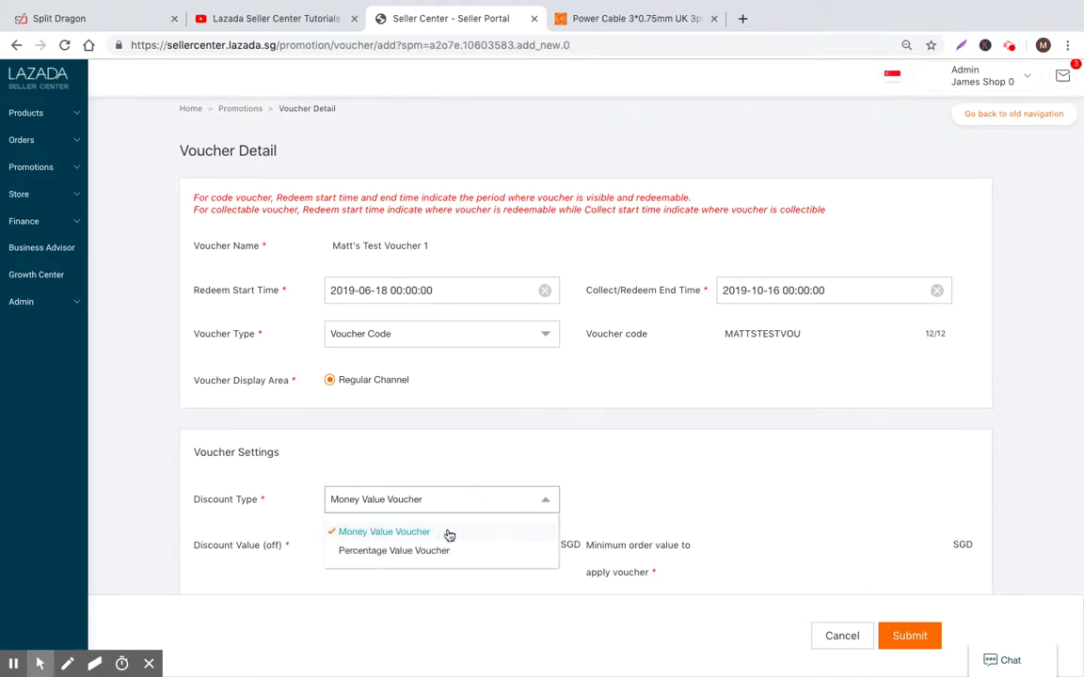
{"action": "left_click", "coordinate": [425, 548]}
Set the discount value to 25%, the minimum order value to 40 SGD and the maximum discount to 15 SGD.
{"action": "left_click", "coordinate": [759, 498]}
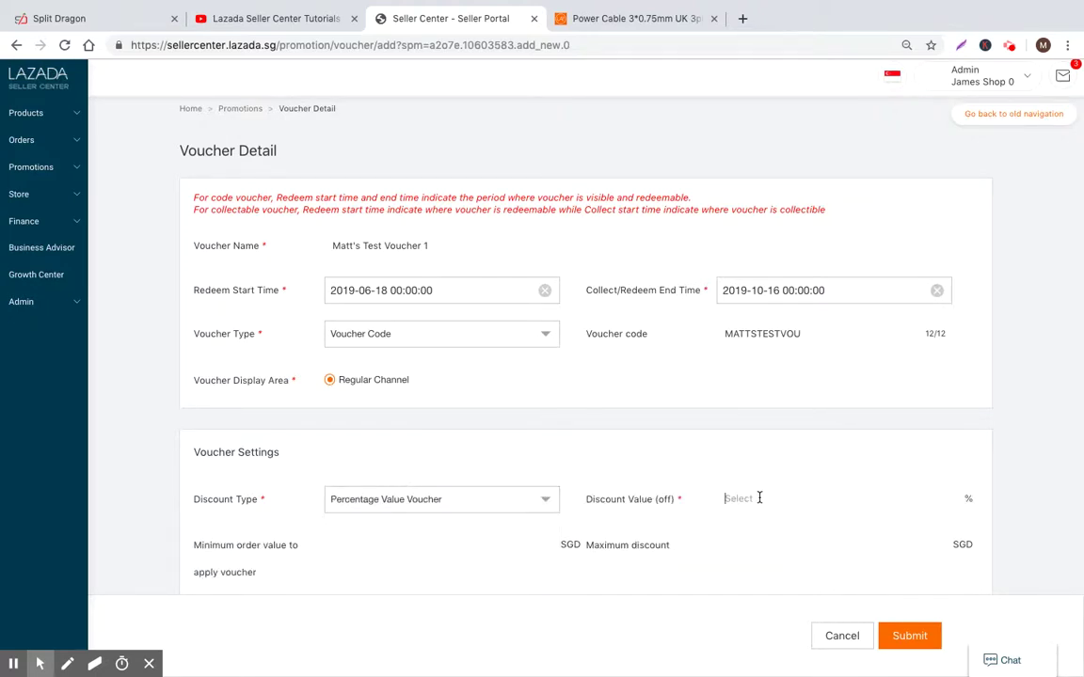
{"action": "type", "text": "25"}
{"action": "left_click_drag", "start_coordinate": [805, 335], "coordinate": [726, 333]}
{"action": "left_click", "coordinate": [749, 495]}
{"action": "left_click", "coordinate": [394, 554]}
{"action": "left_click", "coordinate": [496, 337]}
{"action": "left_click", "coordinate": [426, 366]}
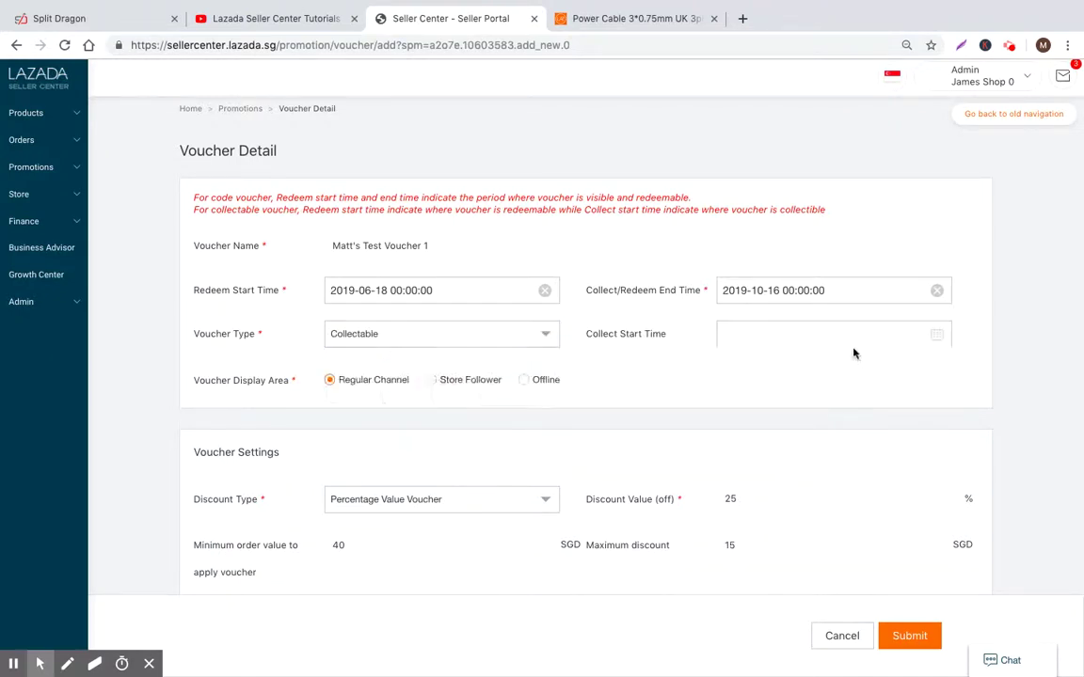
{"action": "left_click", "coordinate": [758, 335]}
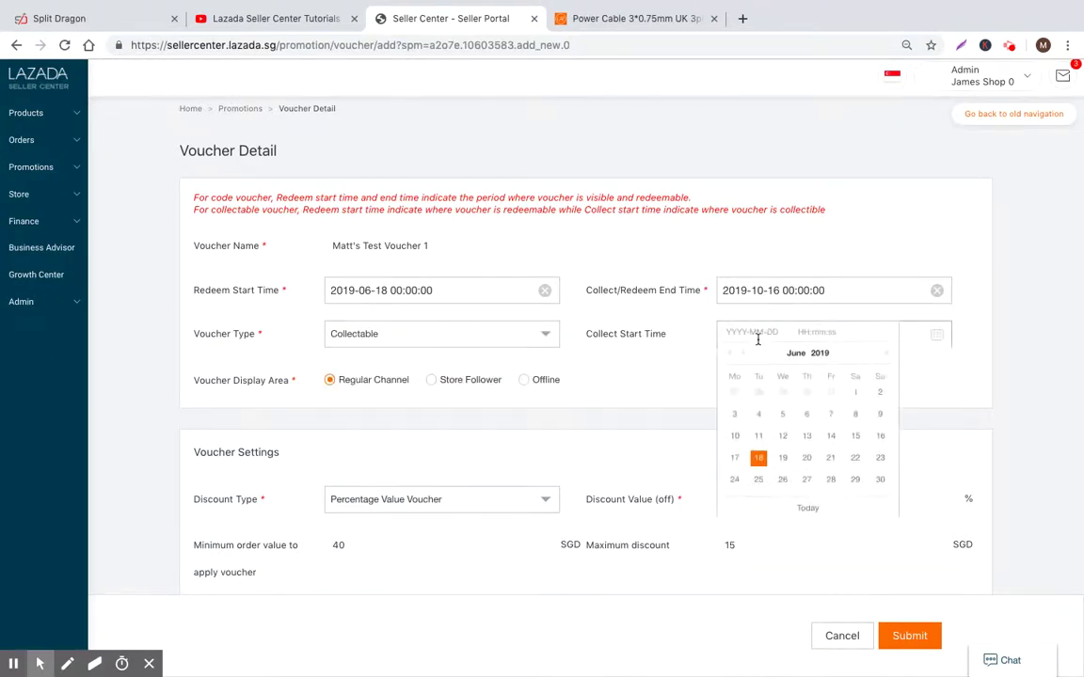
{"action": "left_click", "coordinate": [215, 380]}
Try the Store Follower and Regular Channel display areas and set the voucher display area to Offline.
{"action": "left_click", "coordinate": [433, 382]}
{"action": "left_click", "coordinate": [529, 381]}
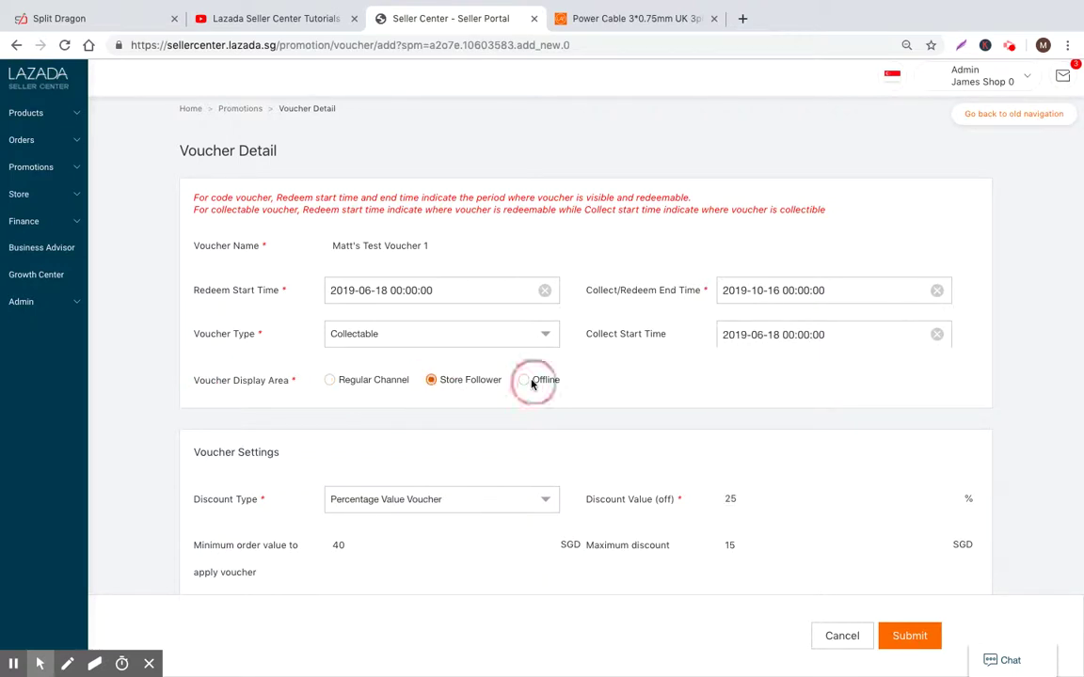
{"action": "left_click", "coordinate": [334, 381]}
{"action": "left_click", "coordinate": [524, 380]}
Try the SKU option for what the voucher applies to and set it to Shop.
{"action": "scroll", "coordinate": [595, 425], "scroll_direction": "down", "scroll_amount": 1}
{"action": "scroll", "coordinate": [595, 425], "scroll_direction": "down", "scroll_amount": 2}
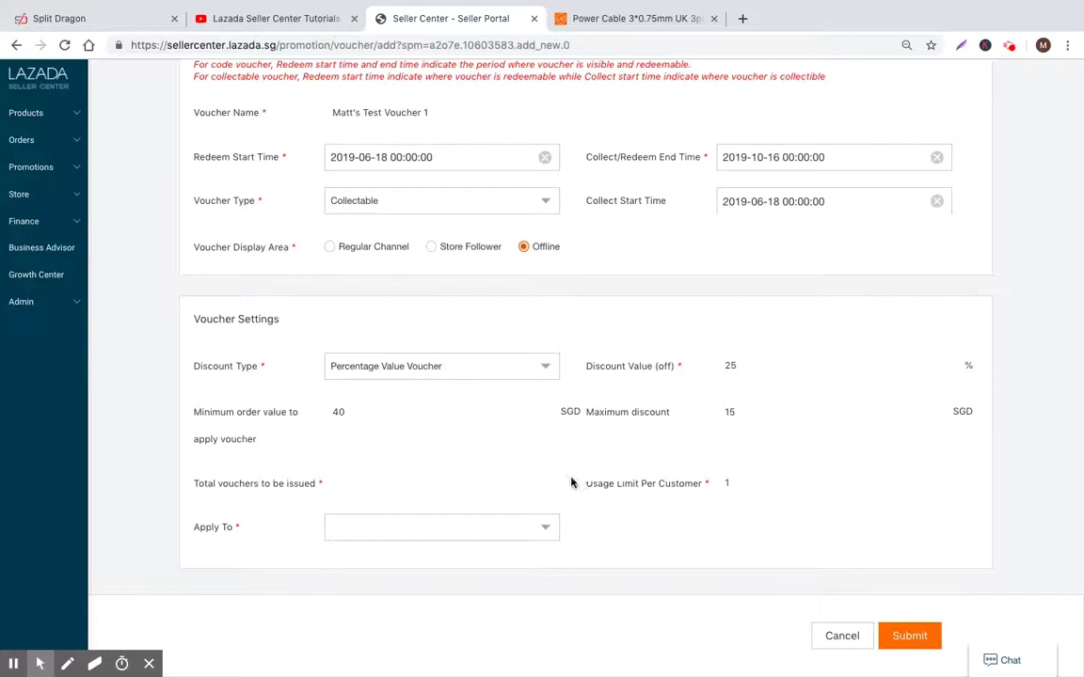
{"action": "scroll", "coordinate": [571, 482], "scroll_direction": "up", "scroll_amount": 3}
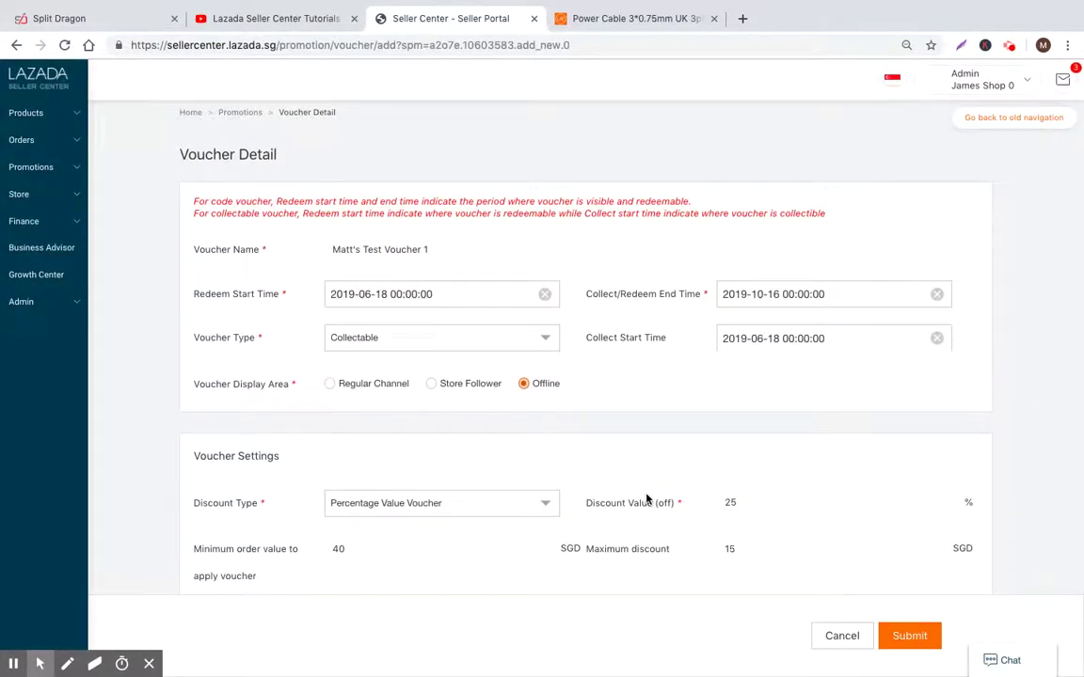
{"action": "scroll", "coordinate": [614, 519], "scroll_direction": "down", "scroll_amount": 3}
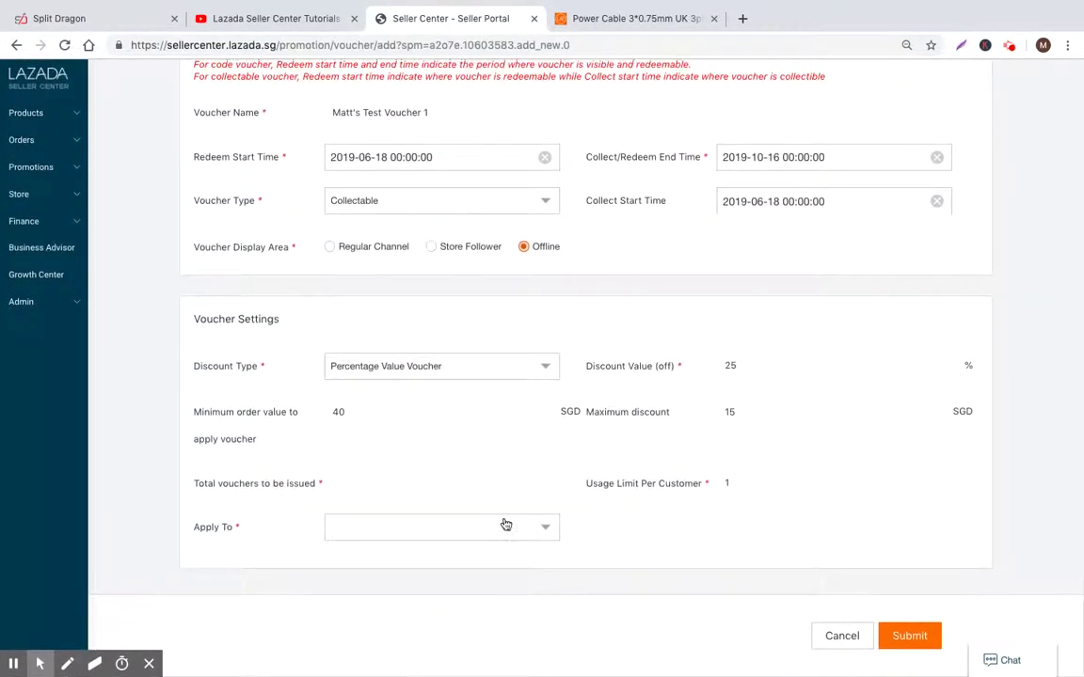
{"action": "left_click", "coordinate": [505, 525]}
{"action": "left_click", "coordinate": [585, 495]}
{"action": "scroll", "coordinate": [621, 484], "scroll_direction": "up", "scroll_amount": 3}
{"action": "scroll", "coordinate": [639, 482], "scroll_direction": "down", "scroll_amount": 3}
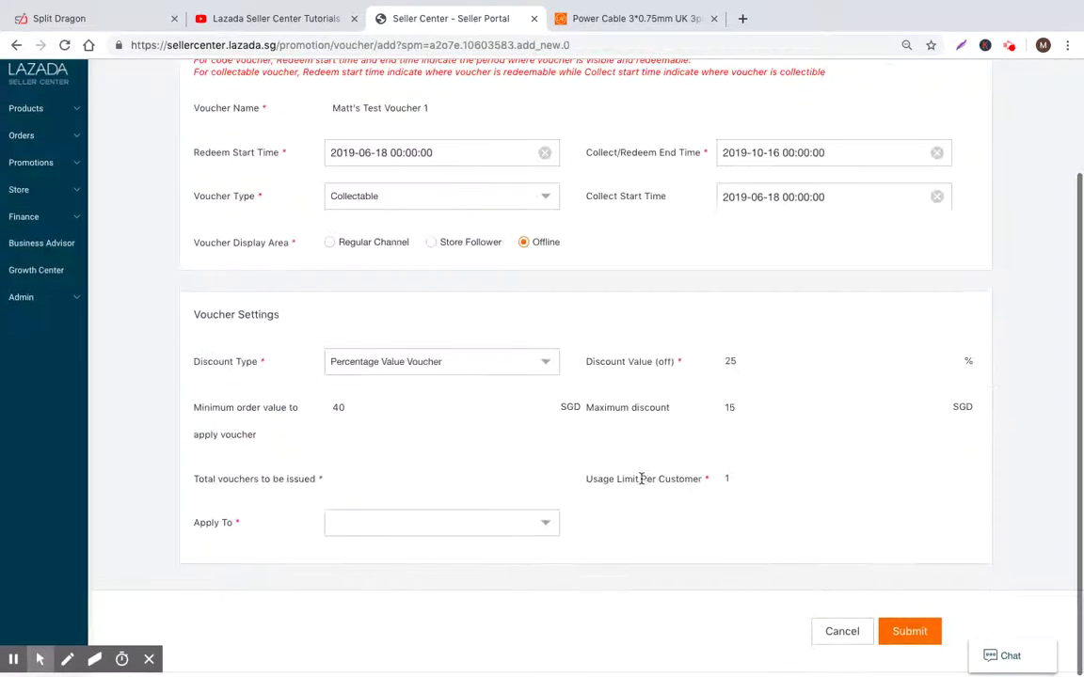
{"action": "left_click", "coordinate": [477, 534]}
{"action": "left_click", "coordinate": [424, 573]}
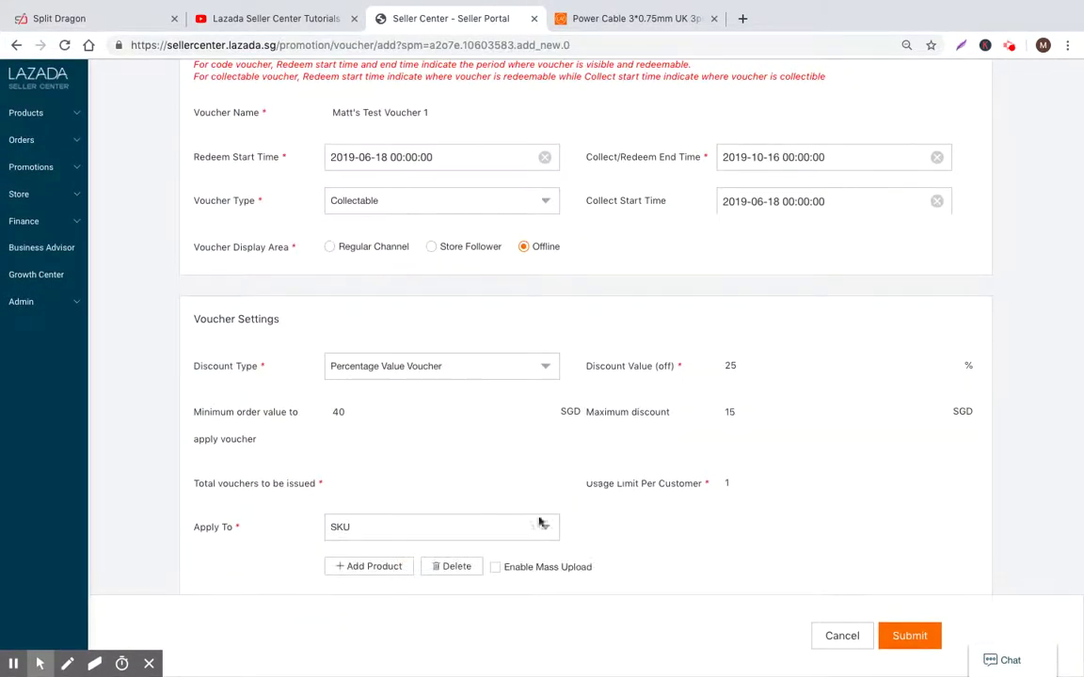
{"action": "left_click", "coordinate": [421, 529]}
{"action": "left_click", "coordinate": [372, 559]}
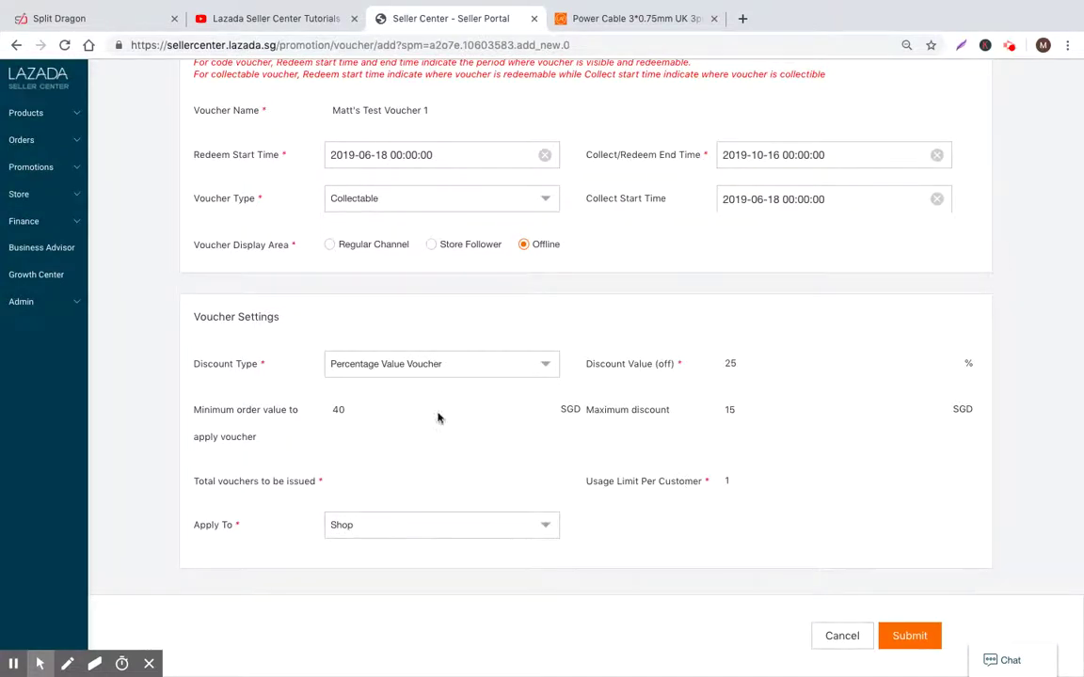
Return to the Seller Center homepage and close the Boost Page View pop-up.
{"action": "key", "text": "ctrl+r"}
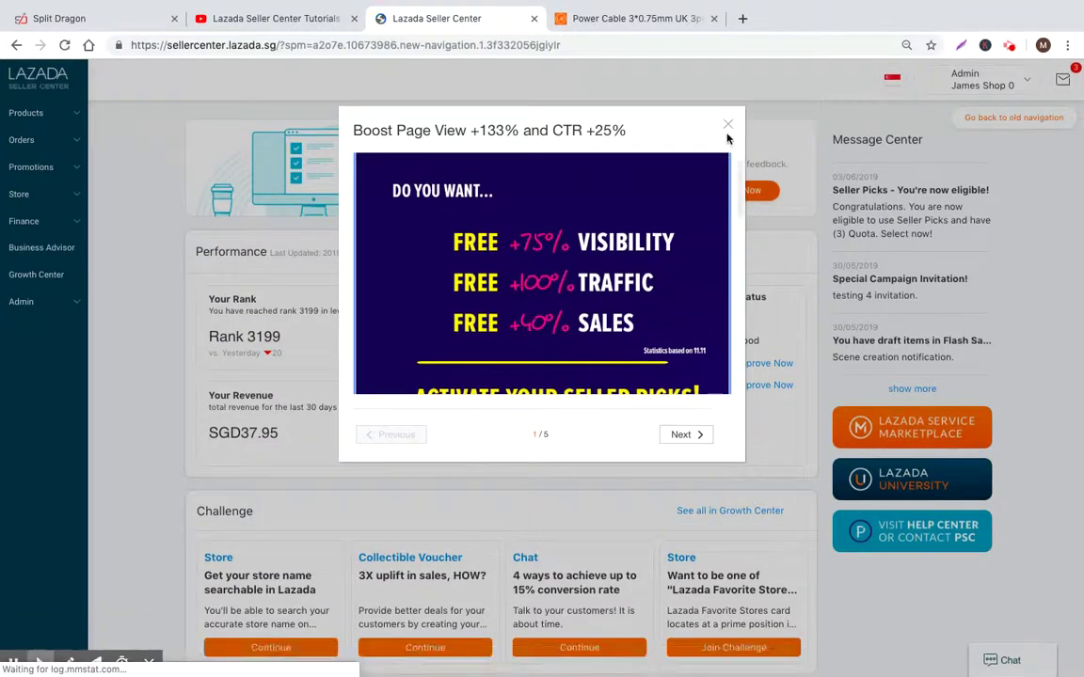
{"action": "left_click", "coordinate": [727, 126]}
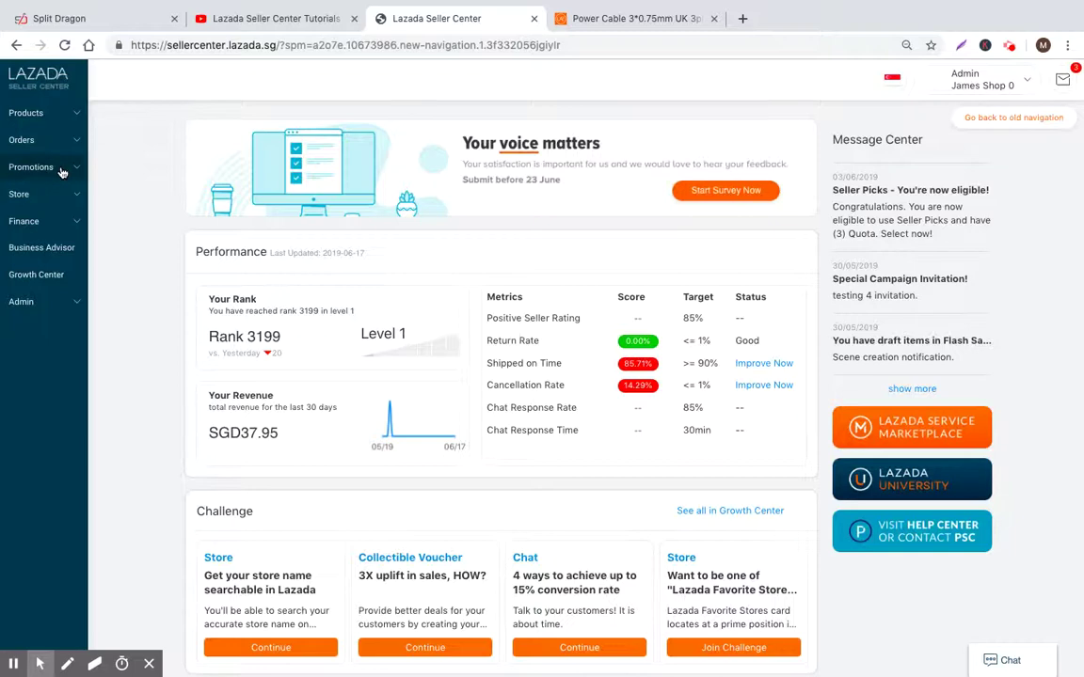
{"action": "scroll", "coordinate": [113, 216], "scroll_direction": "down", "scroll_amount": 1}
{"action": "scroll", "coordinate": [162, 254], "scroll_direction": "up", "scroll_amount": 1}
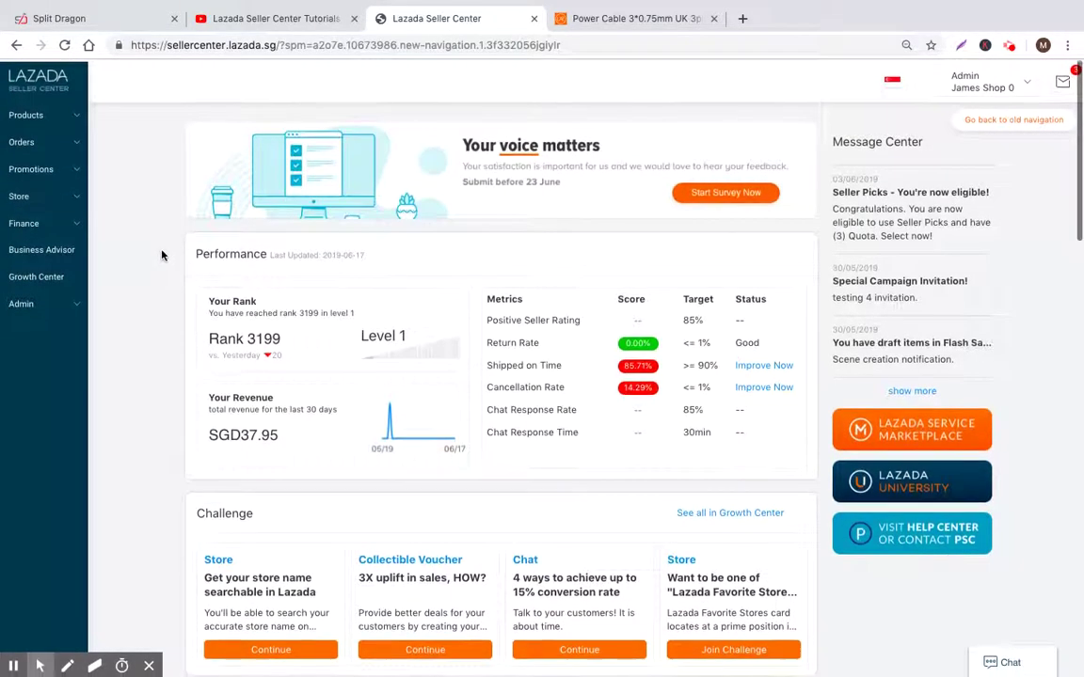